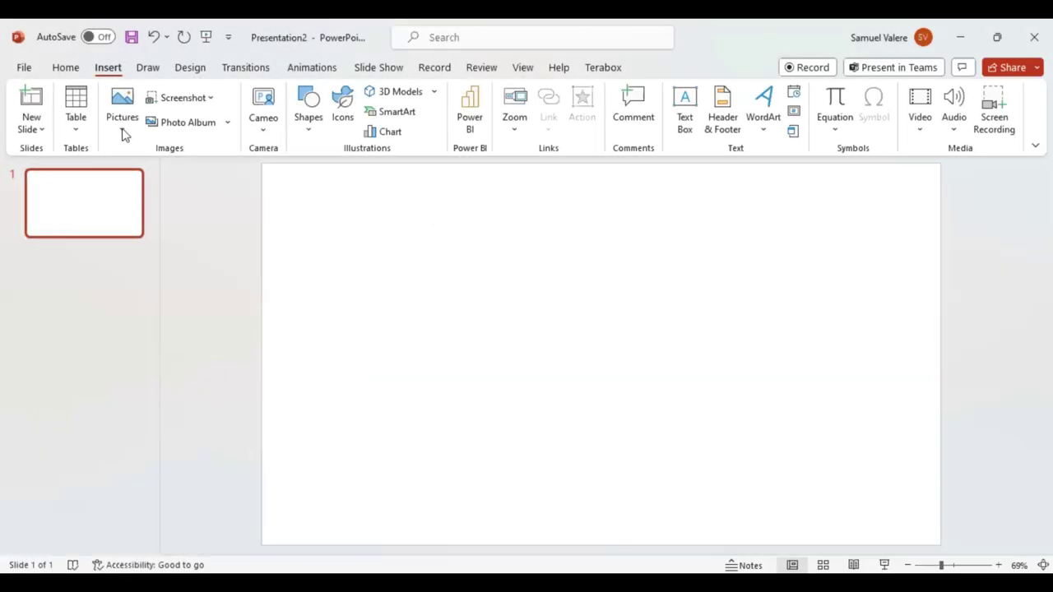
Insert the grayscale portrait photo with the number 24 onto the blank slide.
click(180, 171)
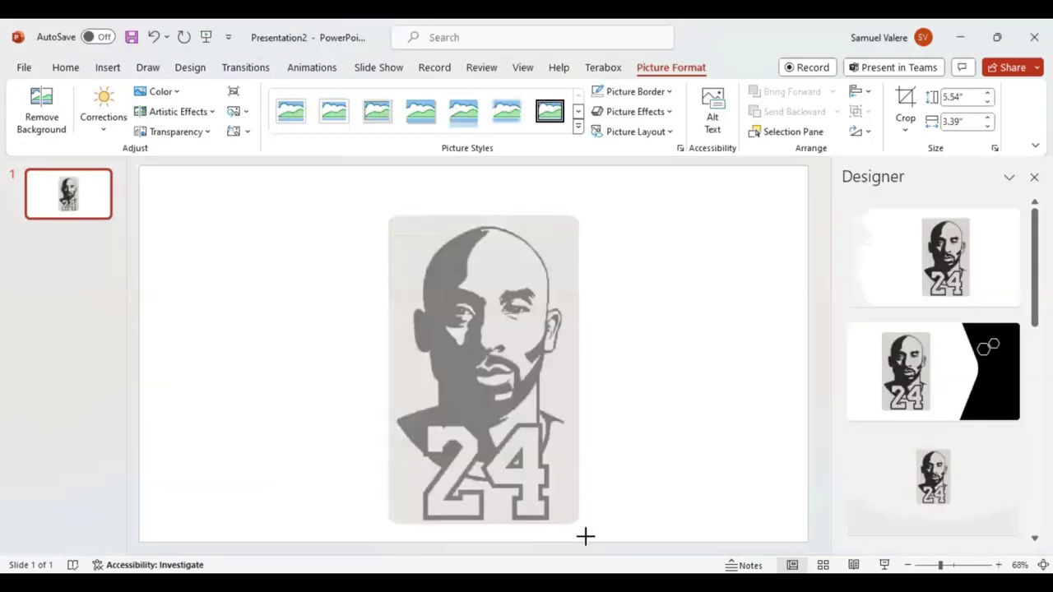
Enlarge the portrait to 7.5" by 4.58" and set its picture transparency to 77%.
drag(585, 537, 589, 543)
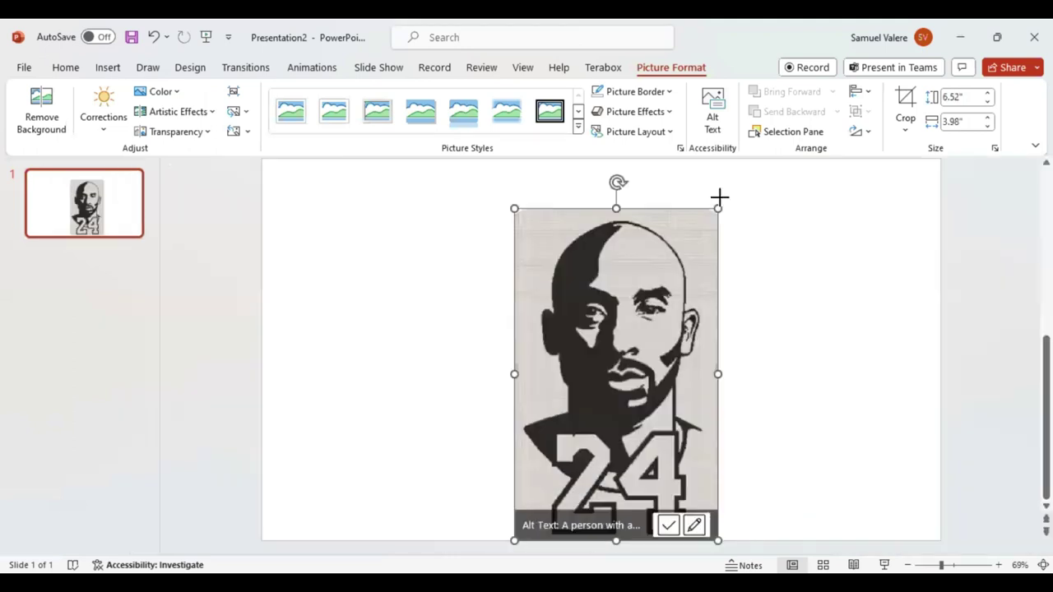
drag(719, 197, 731, 165)
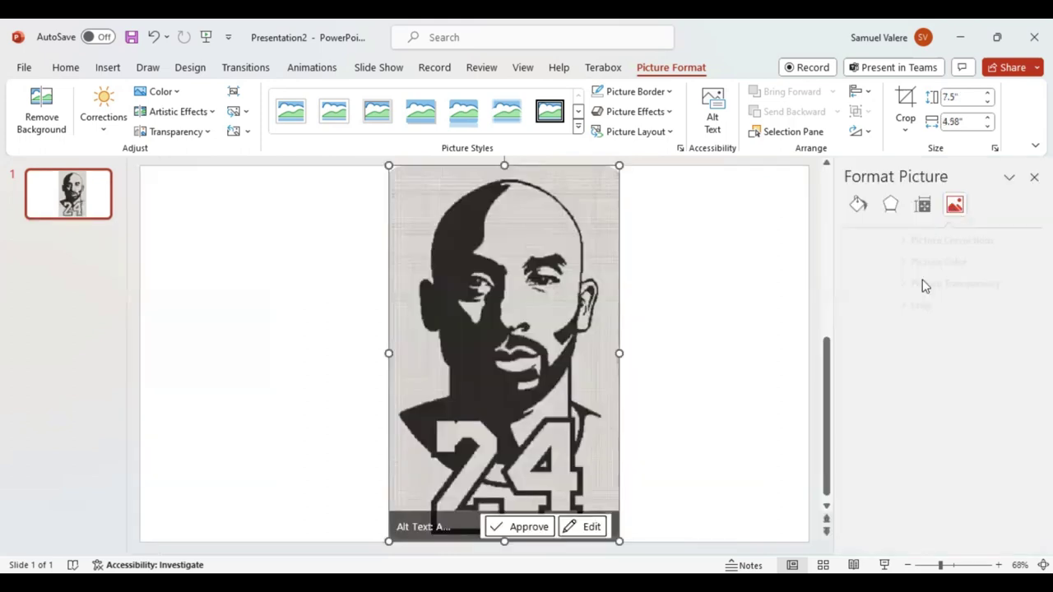
click(923, 284)
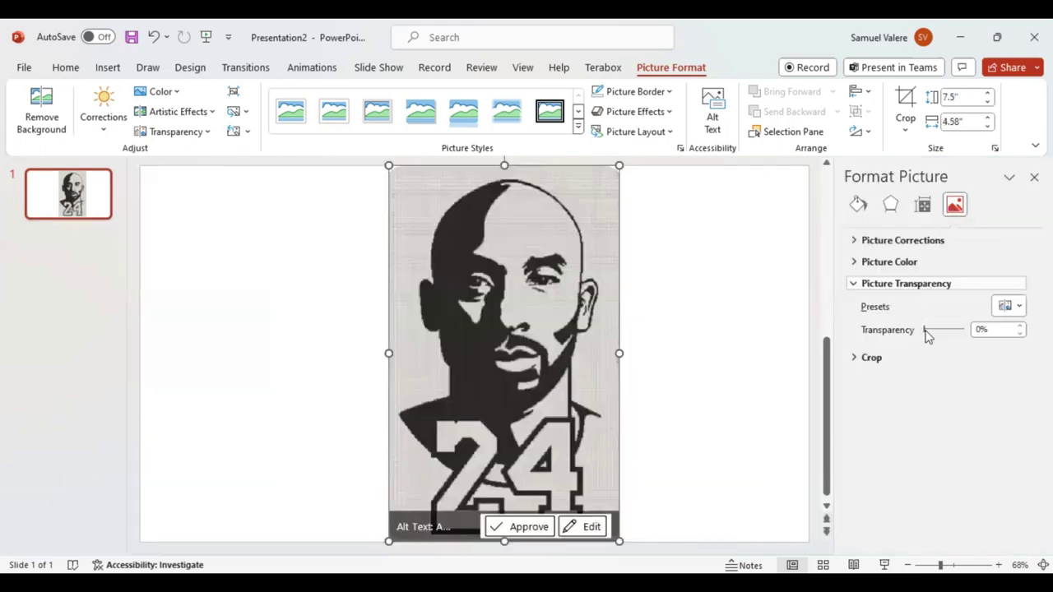
drag(925, 329, 957, 339)
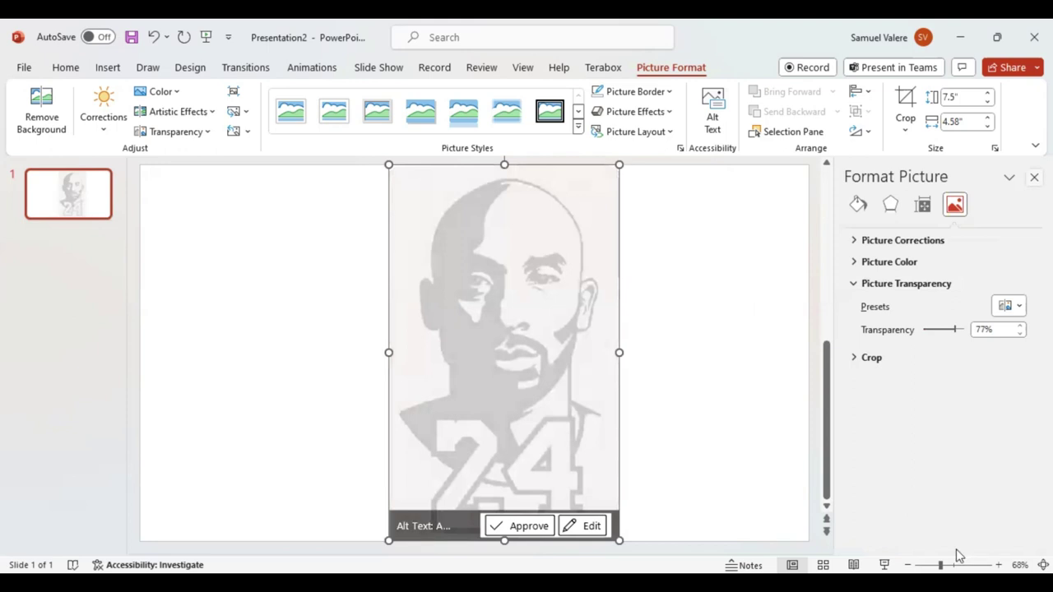
Zoom to 124% on the faded face and frame the head for tracing.
scroll(683, 395, up, 5)
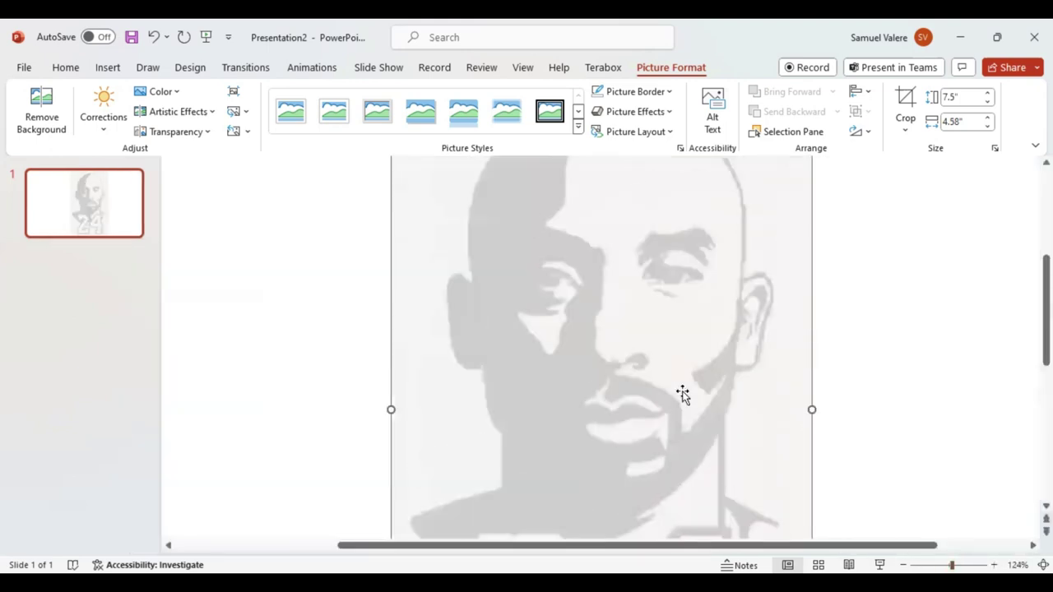
scroll(698, 395, up, 1)
scroll(703, 391, up, 3)
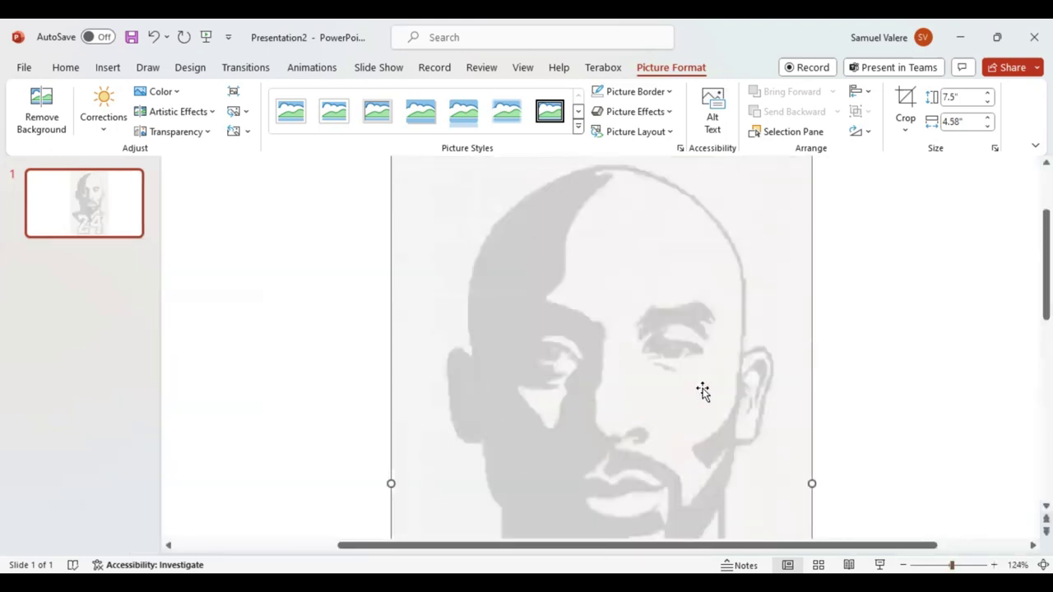
scroll(703, 392, down, 1)
scroll(711, 387, down, 1)
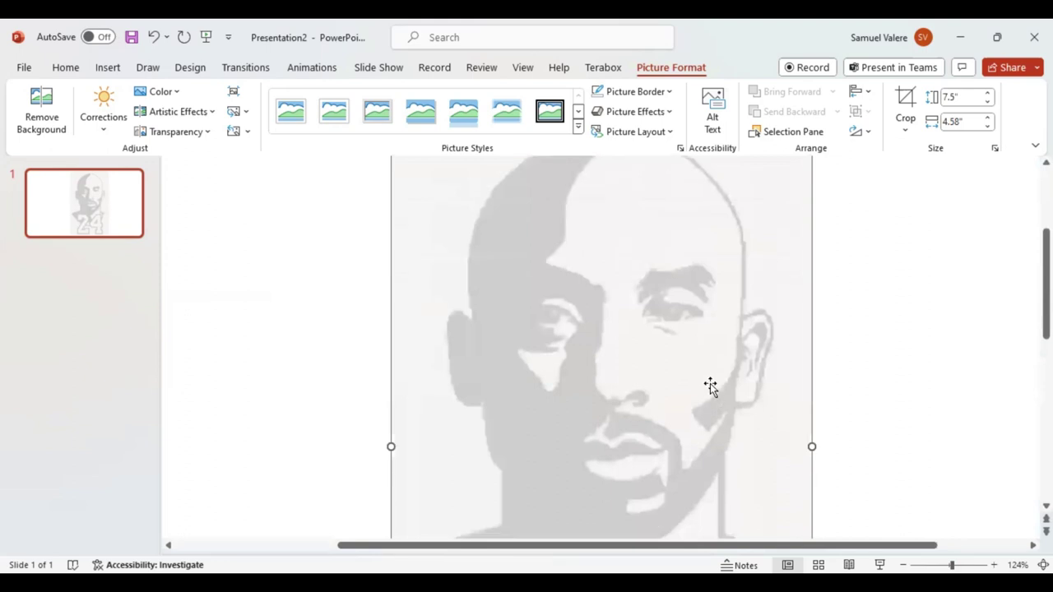
scroll(710, 387, up, 1)
scroll(711, 387, up, 1)
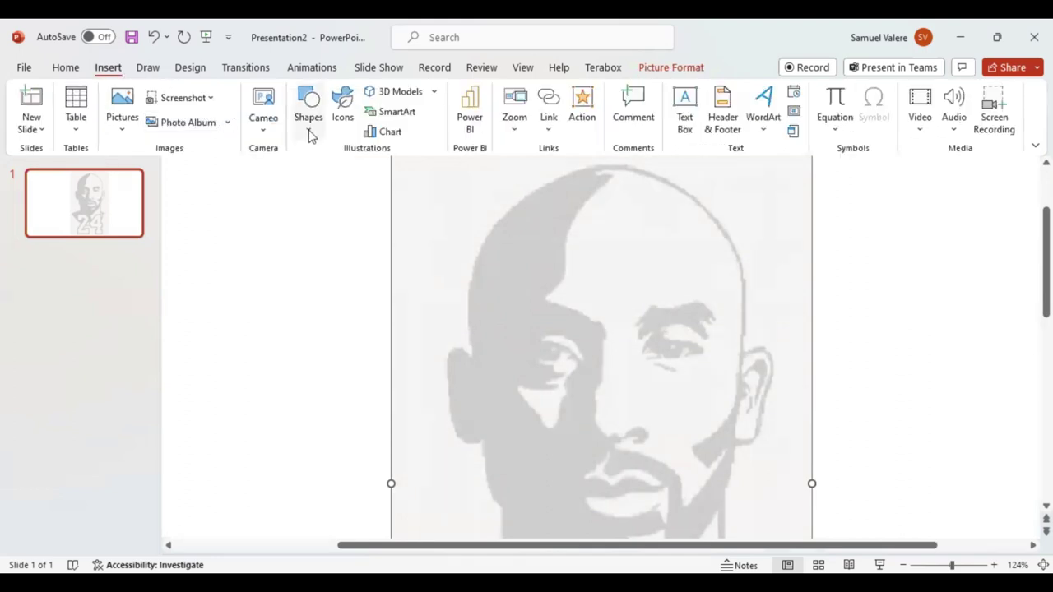
Draw a Scribble freeform over the left eye, deleting the accidental tiny shape.
click(310, 131)
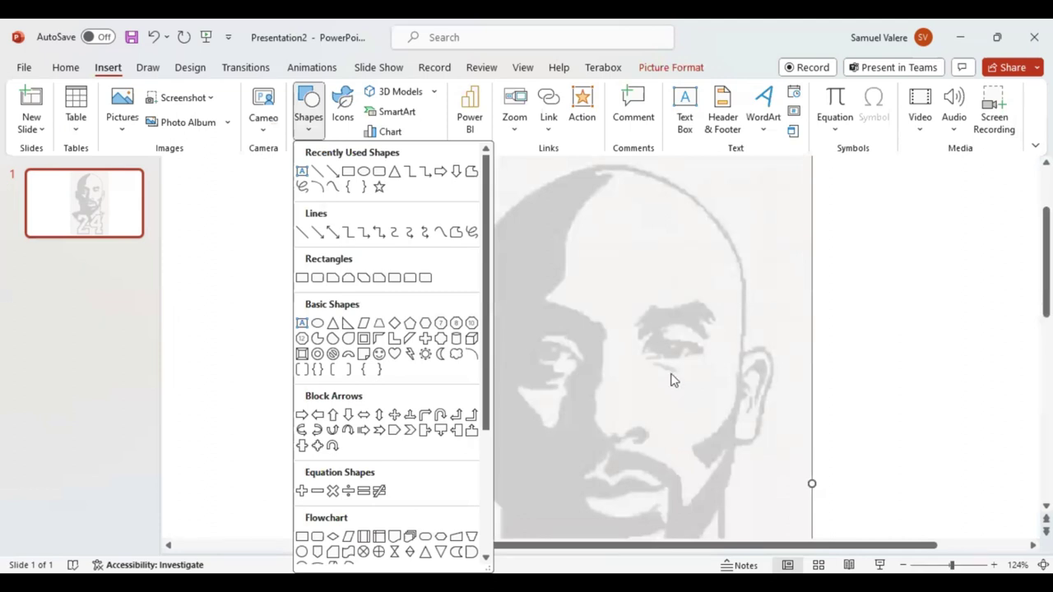
click(336, 189)
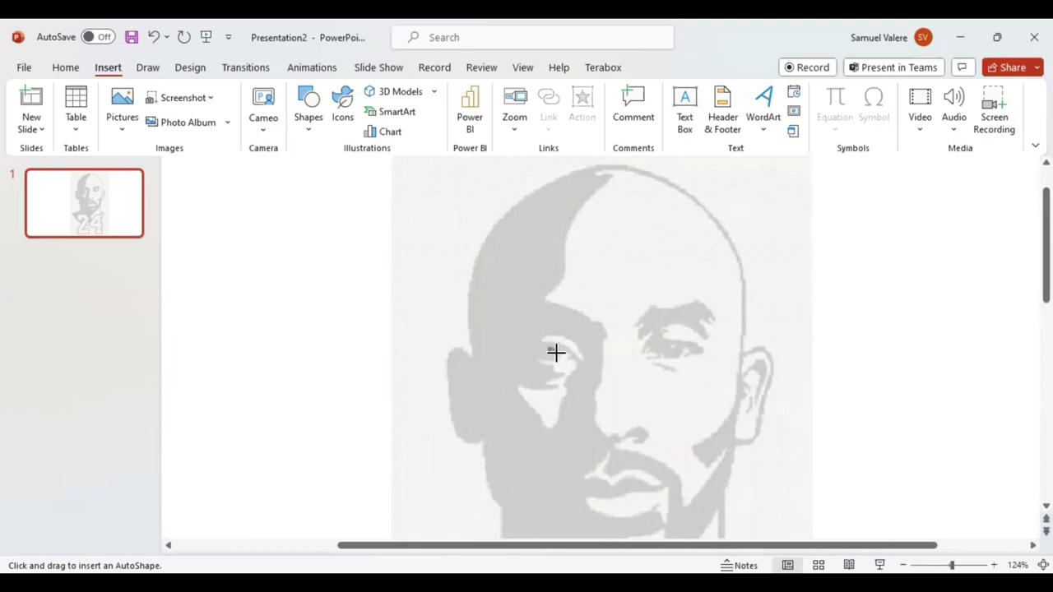
drag(552, 349, 555, 354)
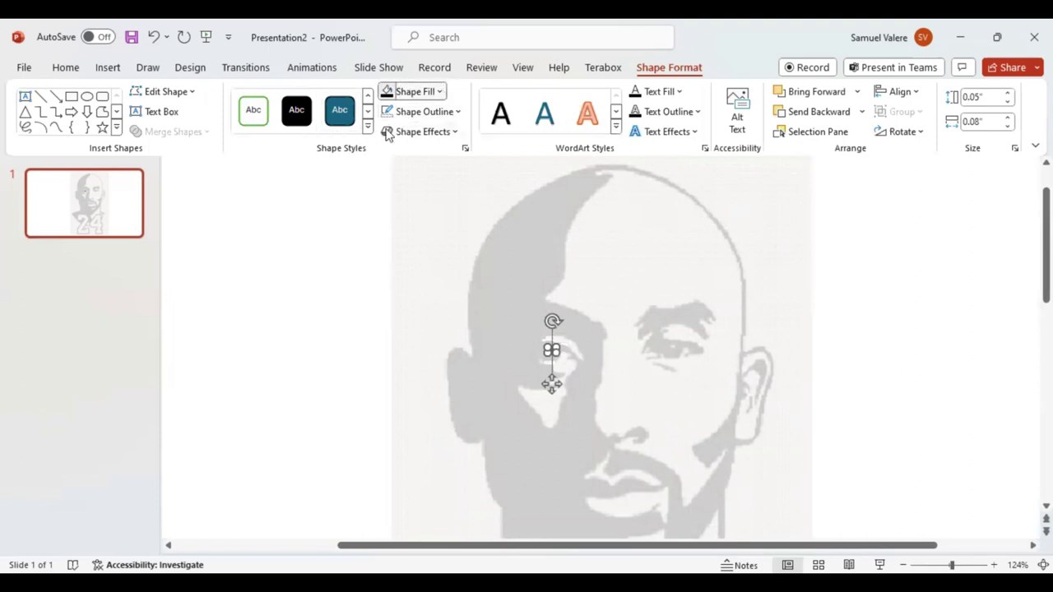
click(55, 127)
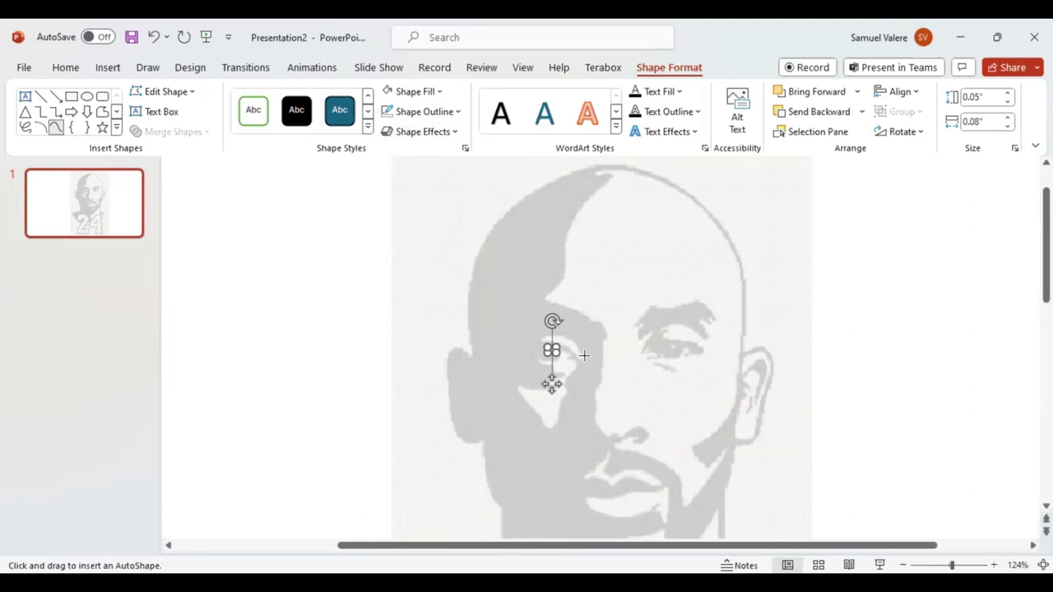
key(Delete)
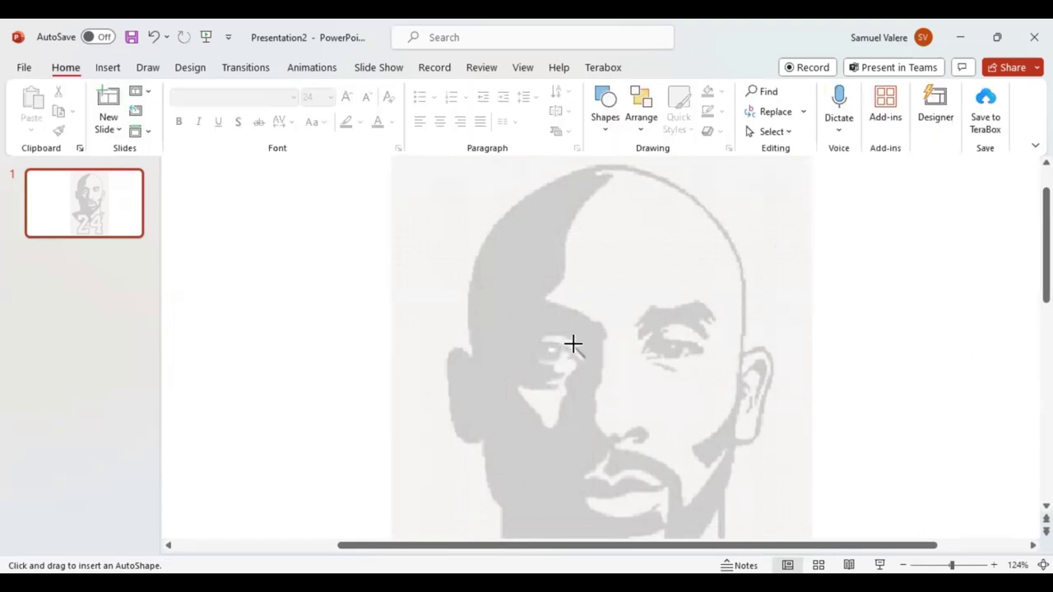
mouse_move(573, 342)
mouse_down()
mouse_move(540, 337)
mouse_move(567, 348)
mouse_up()
drag(566, 348, 581, 360)
Fill the left-eye shape white and begin tracing the light patch beside it.
click(386, 92)
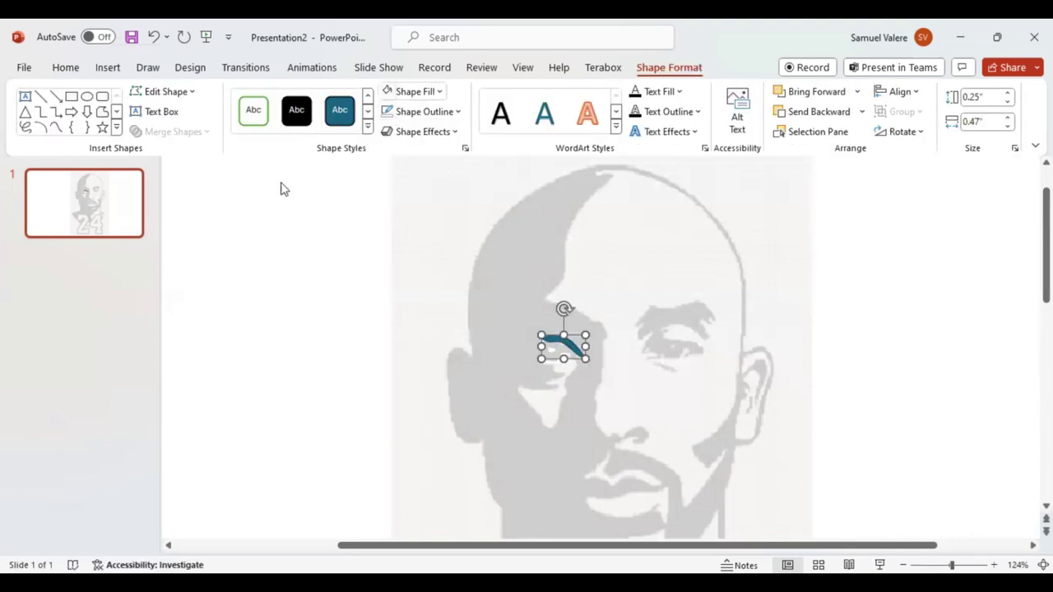
click(55, 127)
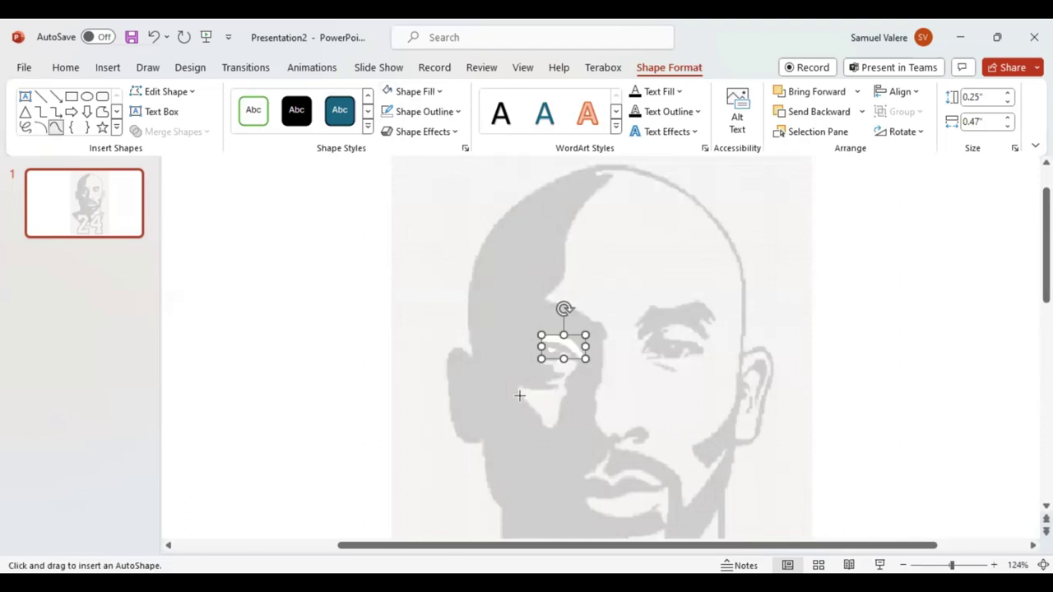
mouse_move(516, 387)
mouse_down()
mouse_move(554, 424)
mouse_move(574, 358)
mouse_move(537, 358)
mouse_move(563, 376)
mouse_move(528, 390)
mouse_up()
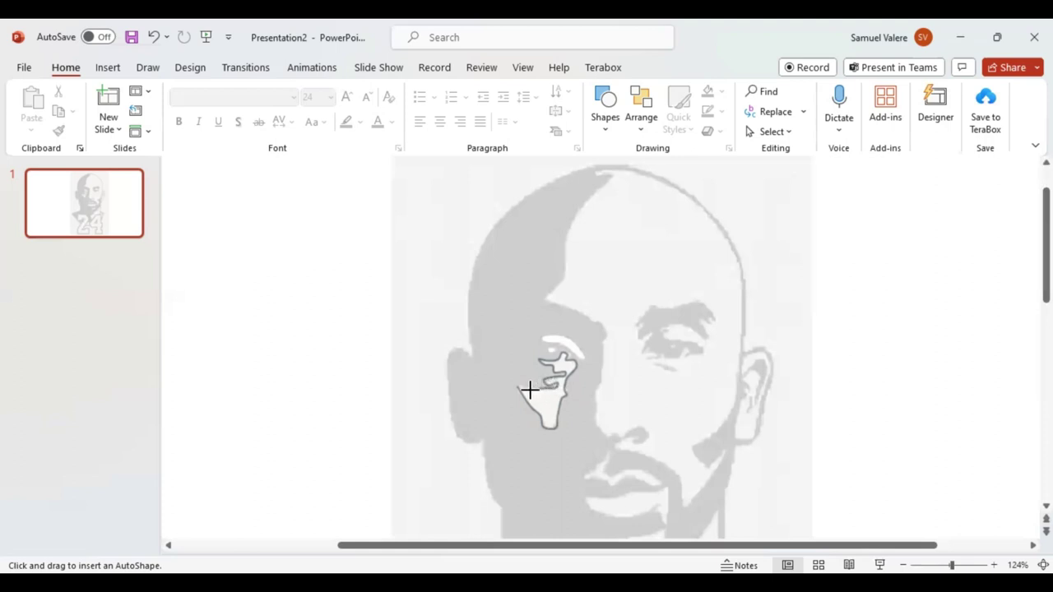
Close the outline around the light patch beside the left eye into a 0.84" by 0.65" freeform.
drag(529, 390, 521, 383)
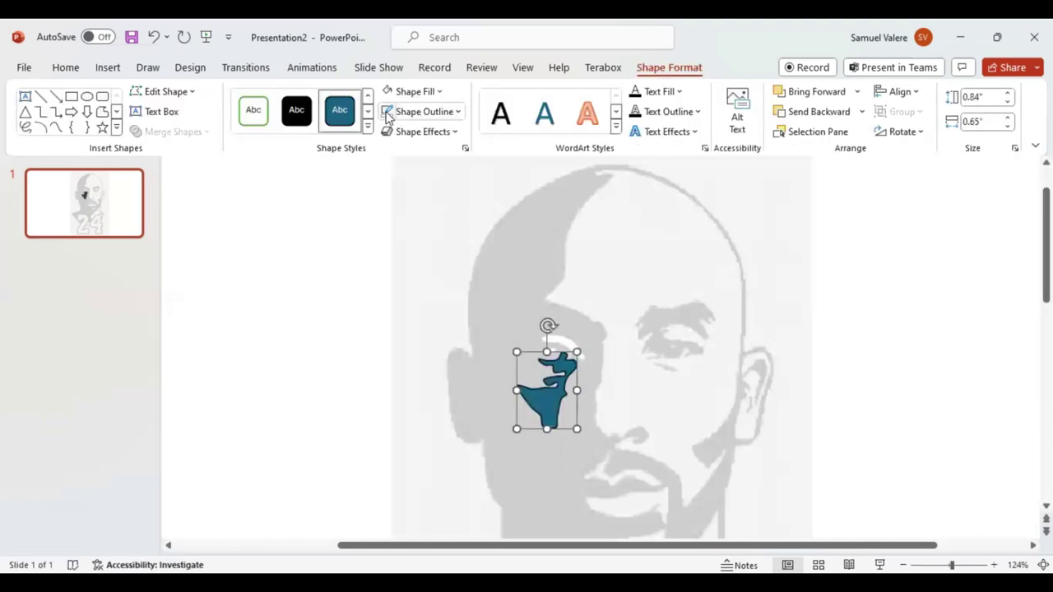
Fill the cheek-and-eye highlight shape white and deselect it.
click(390, 91)
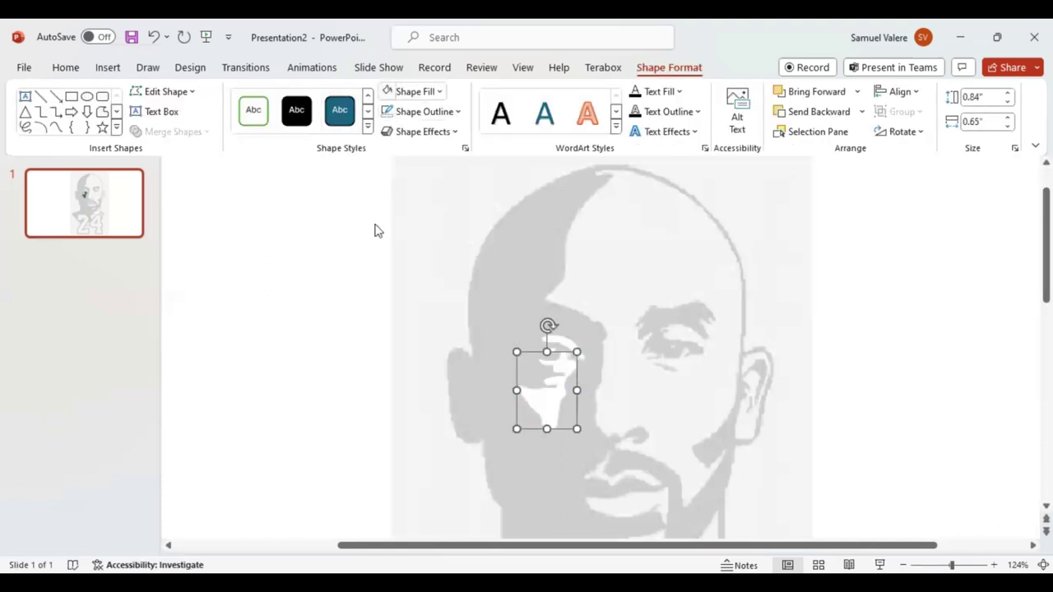
click(56, 128)
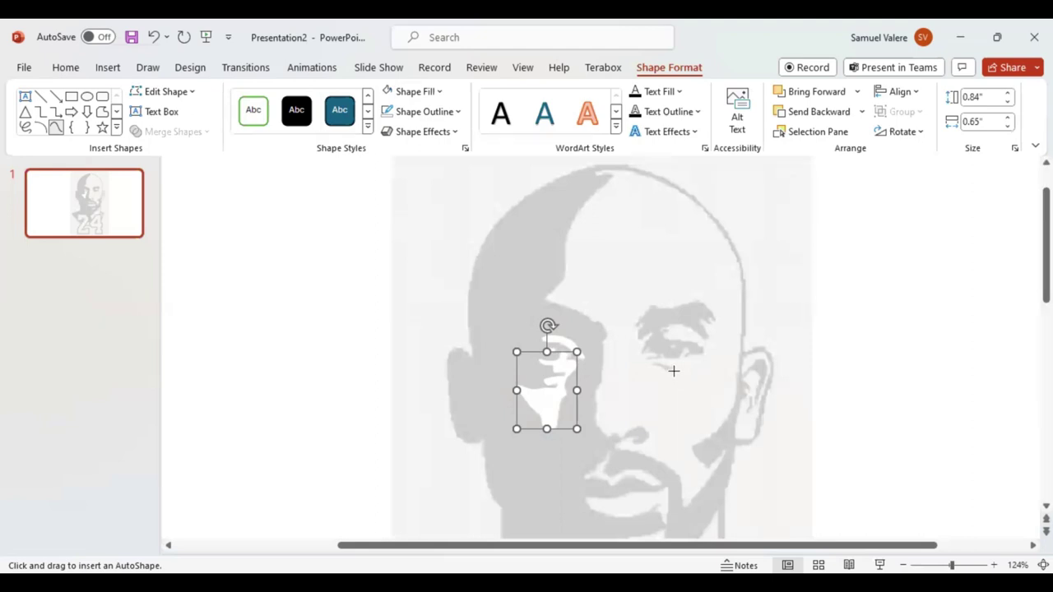
key(Escape)
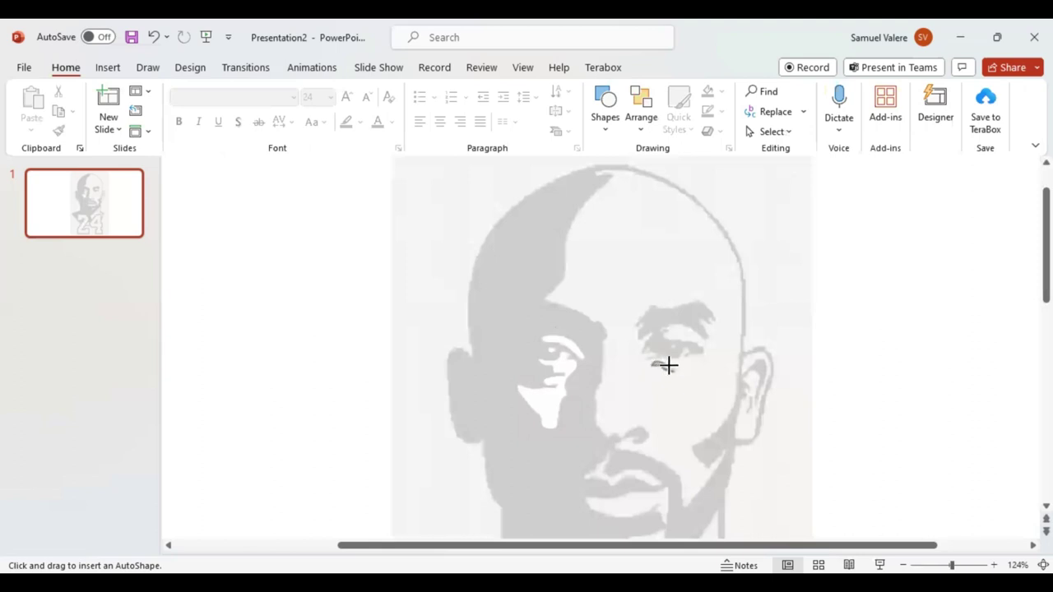
Finish the dark stroke under the right eye and start a Freeform outline along the right eyebrow.
click(672, 367)
double_click(672, 367)
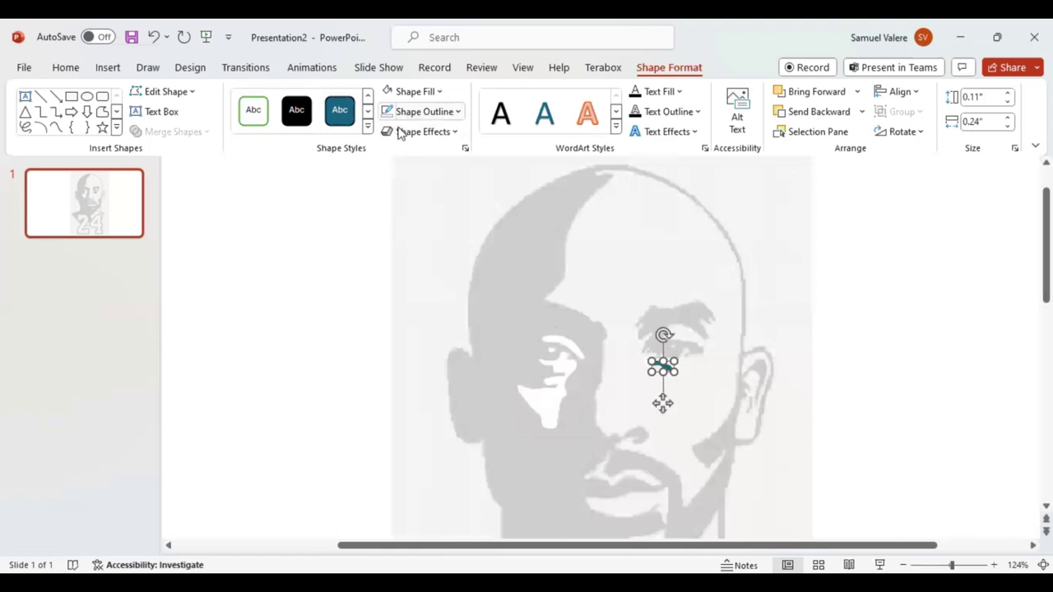
click(55, 129)
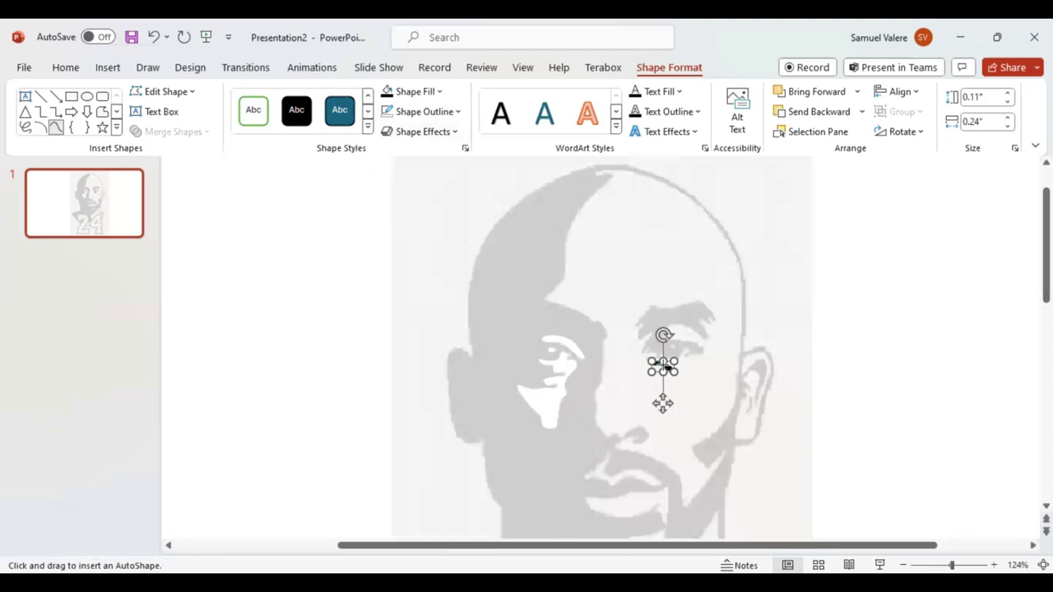
click(634, 324)
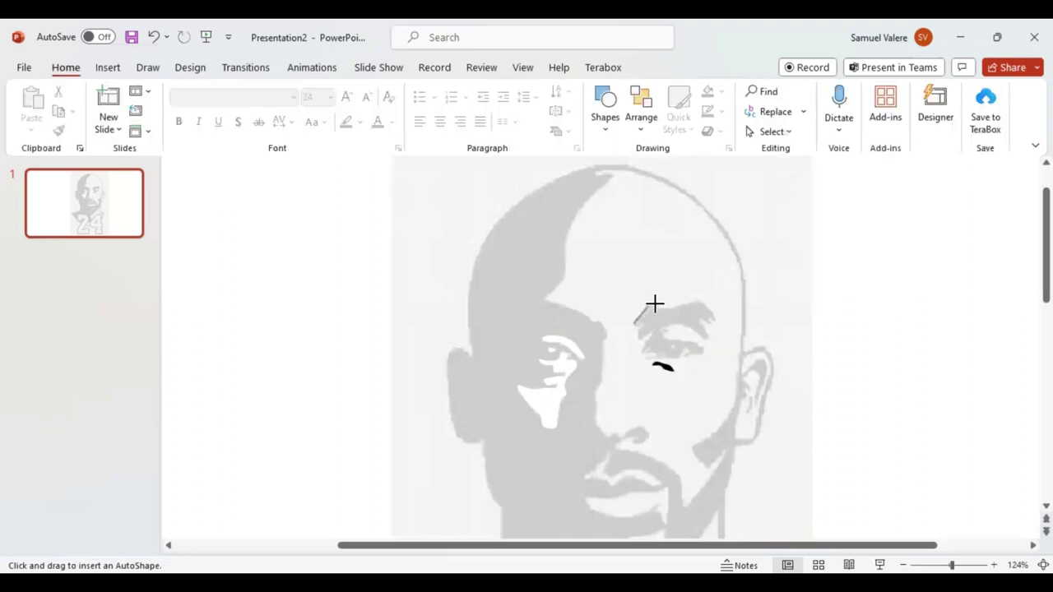
click(655, 306)
click(672, 308)
click(697, 301)
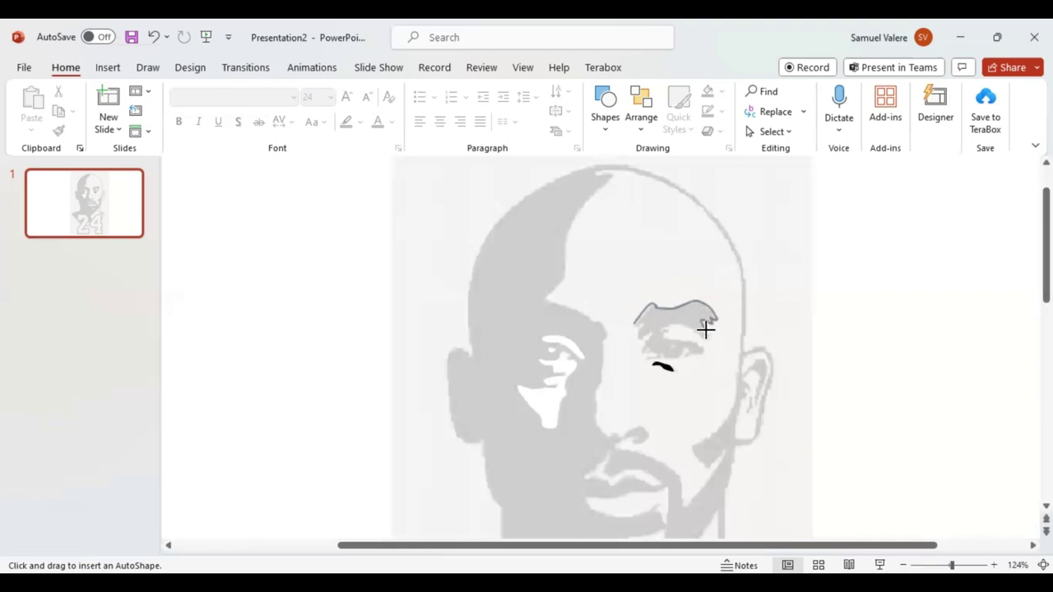
Trace the eyebrow's jagged right end and close it into a 0.64" by 0.91" freeform.
click(706, 329)
click(706, 339)
click(634, 323)
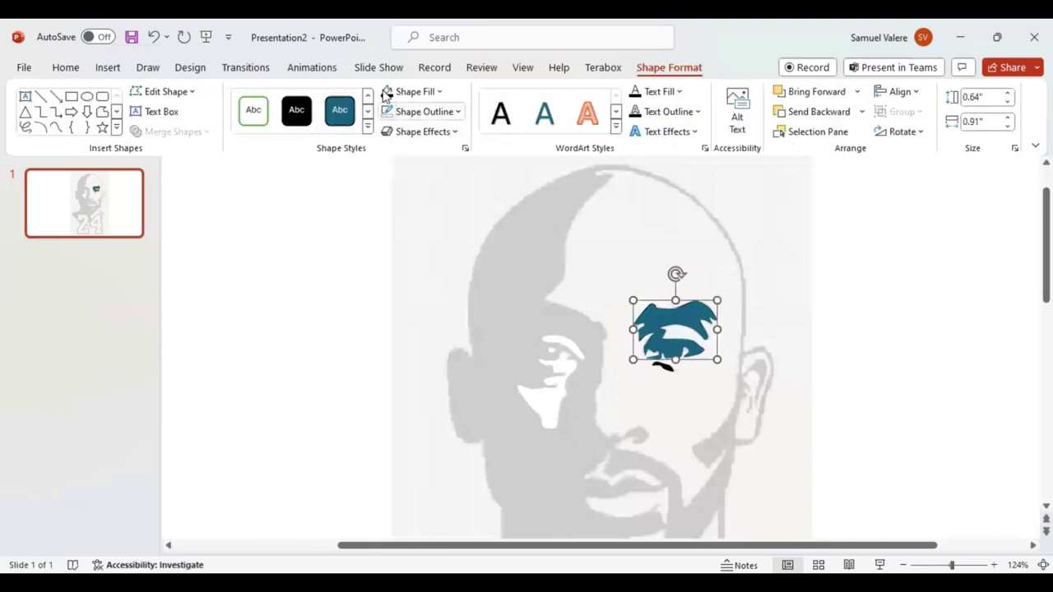
Fill the right eyebrow shape solid black, keeping its layer order, and begin a new curve.
click(387, 93)
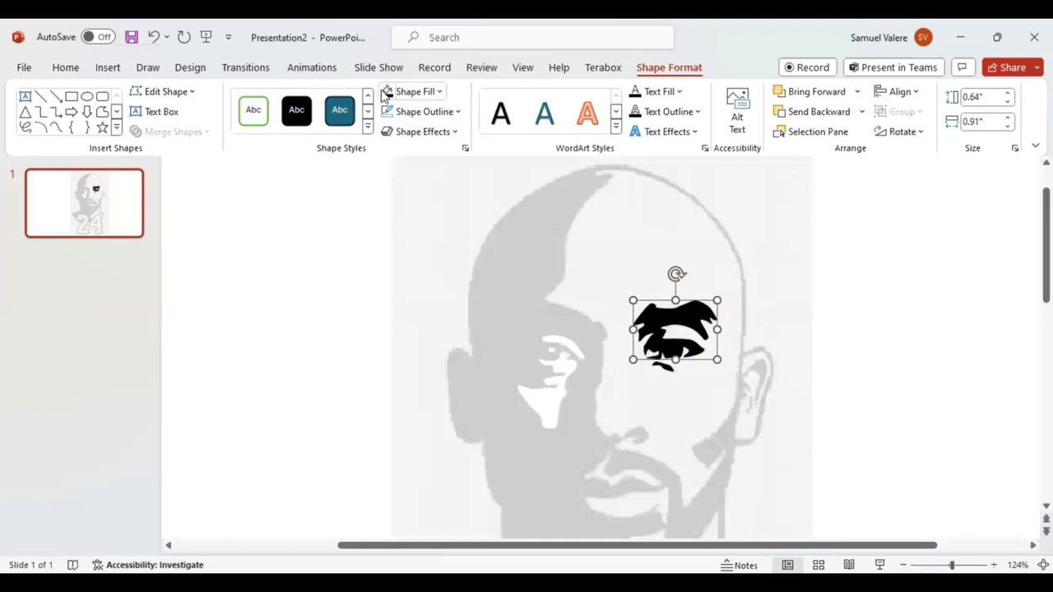
click(802, 113)
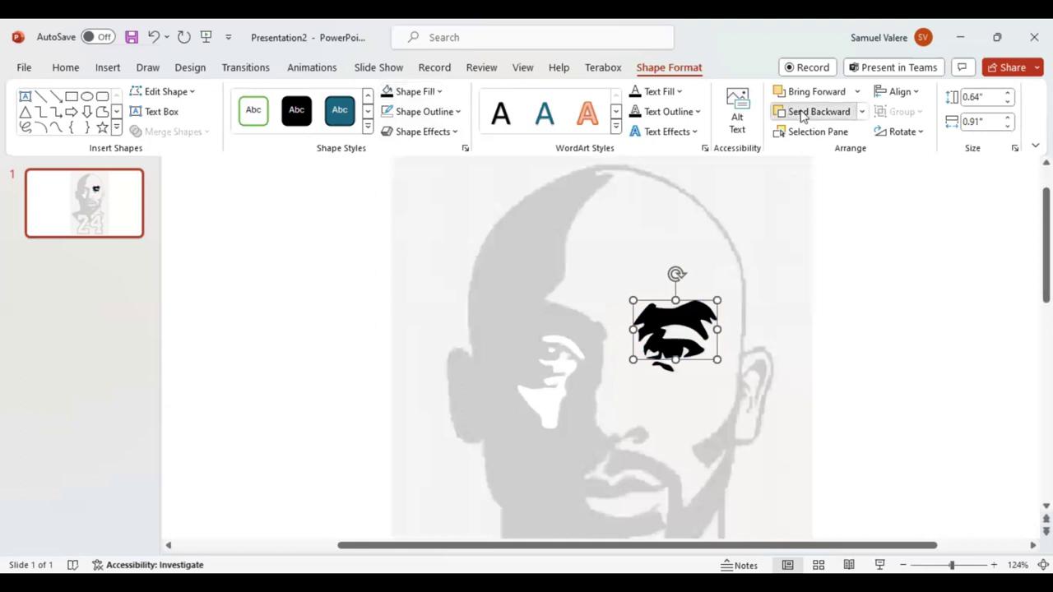
click(859, 114)
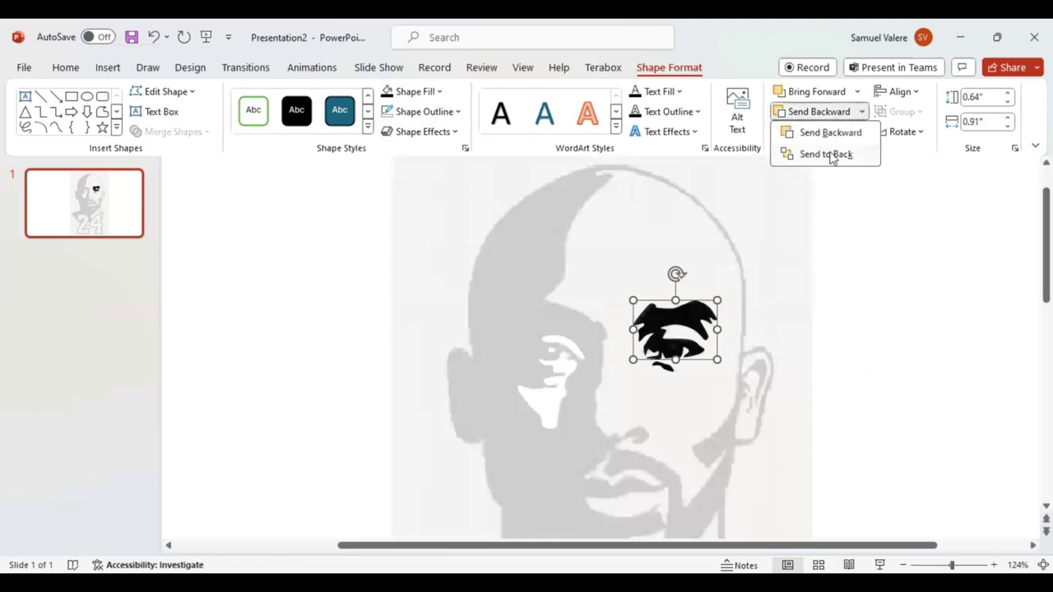
click(57, 133)
click(56, 129)
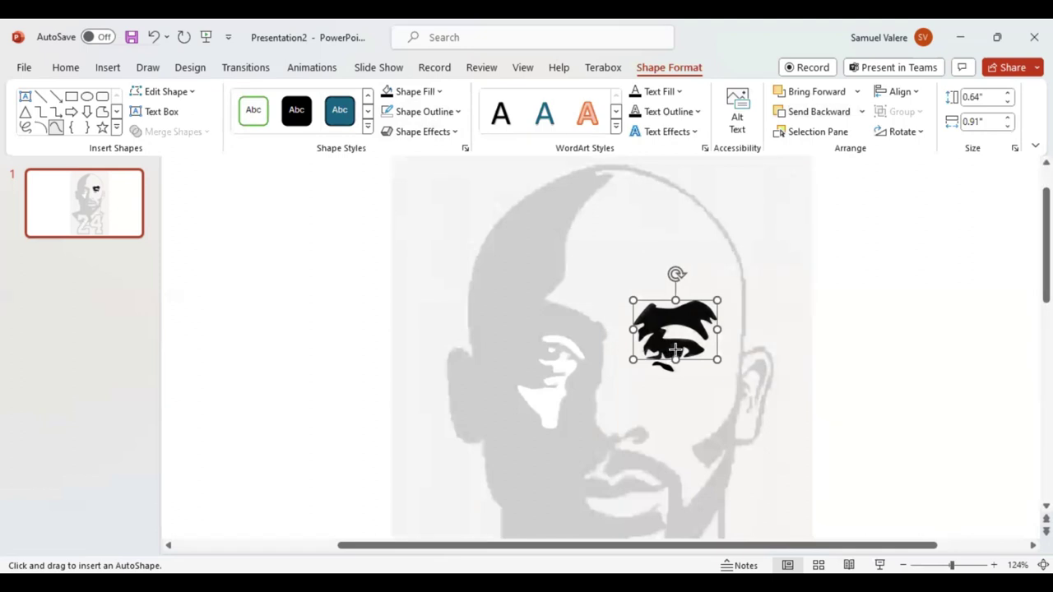
click(674, 350)
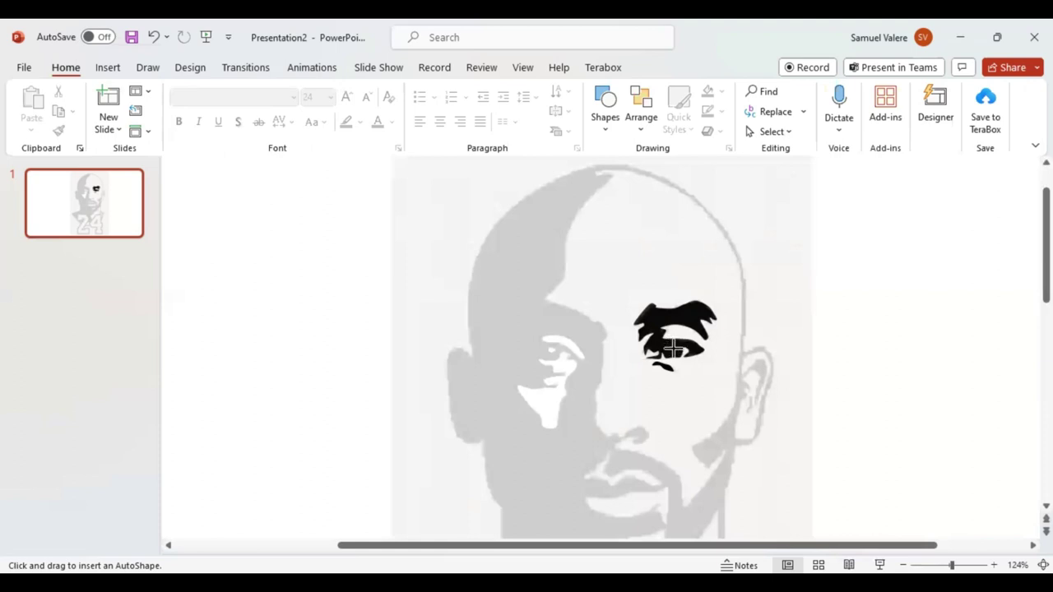
Fill the tiny curve white and draw a small black stroke inside the ear.
drag(671, 344, 676, 357)
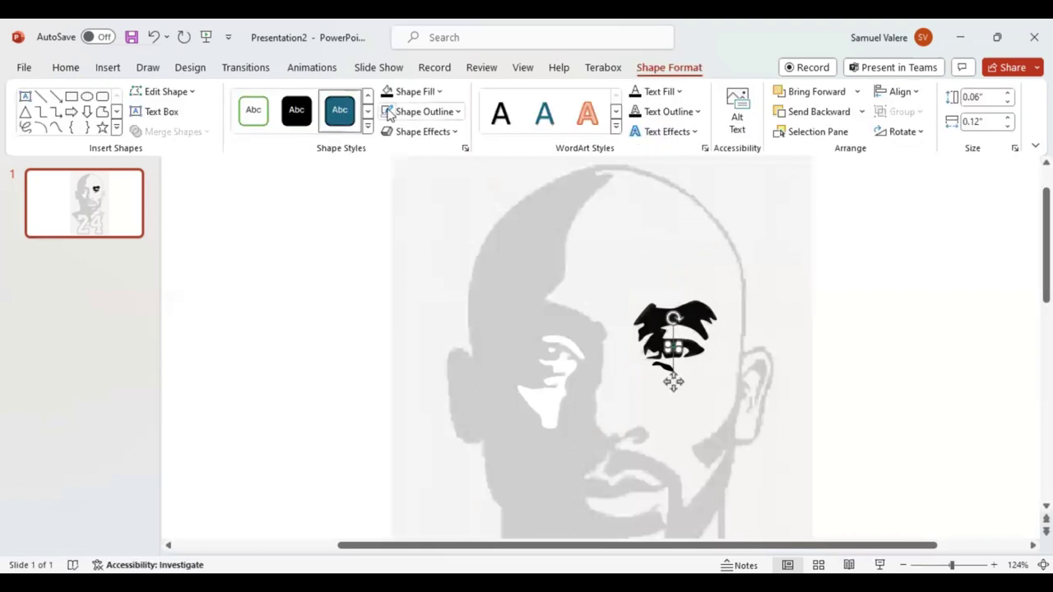
click(441, 92)
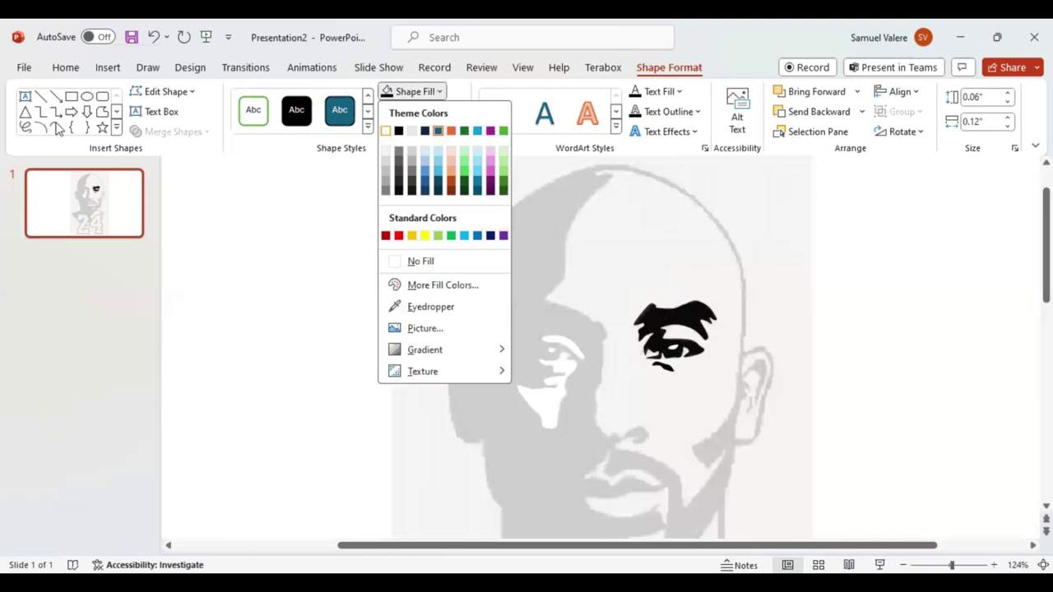
click(386, 132)
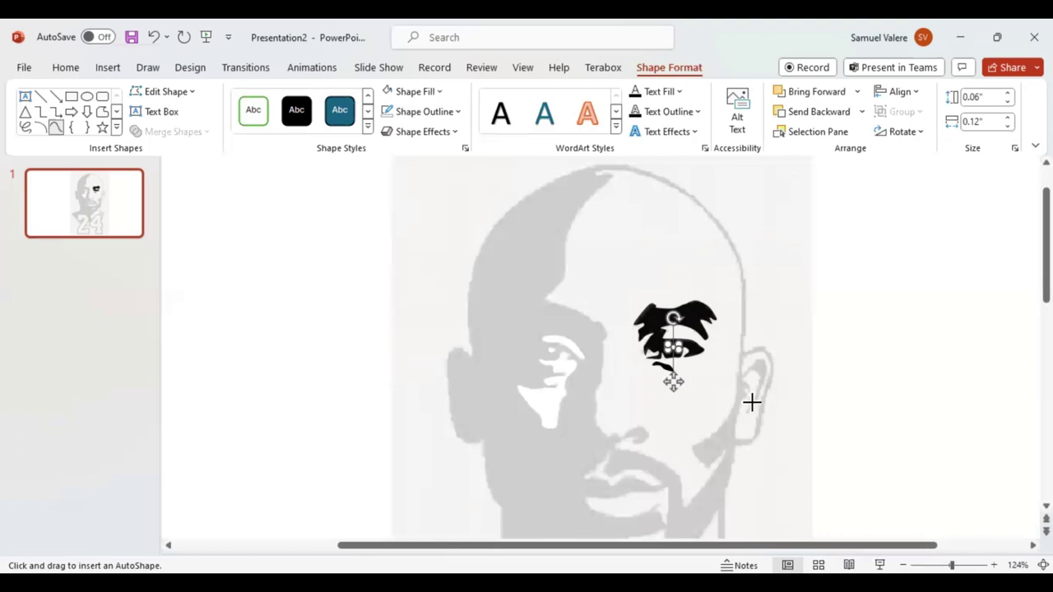
key(Escape)
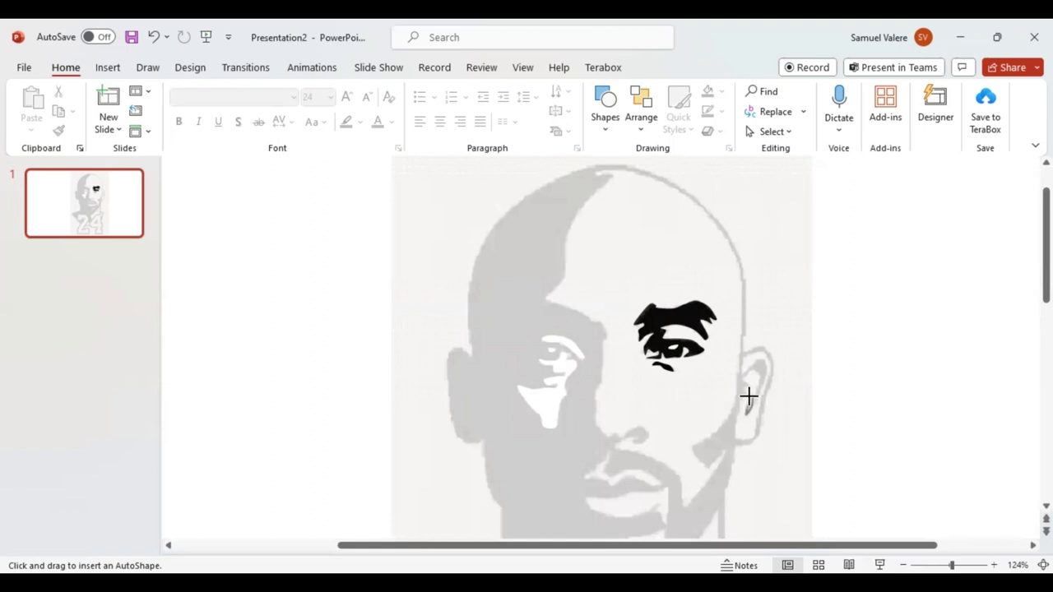
drag(748, 396, 750, 418)
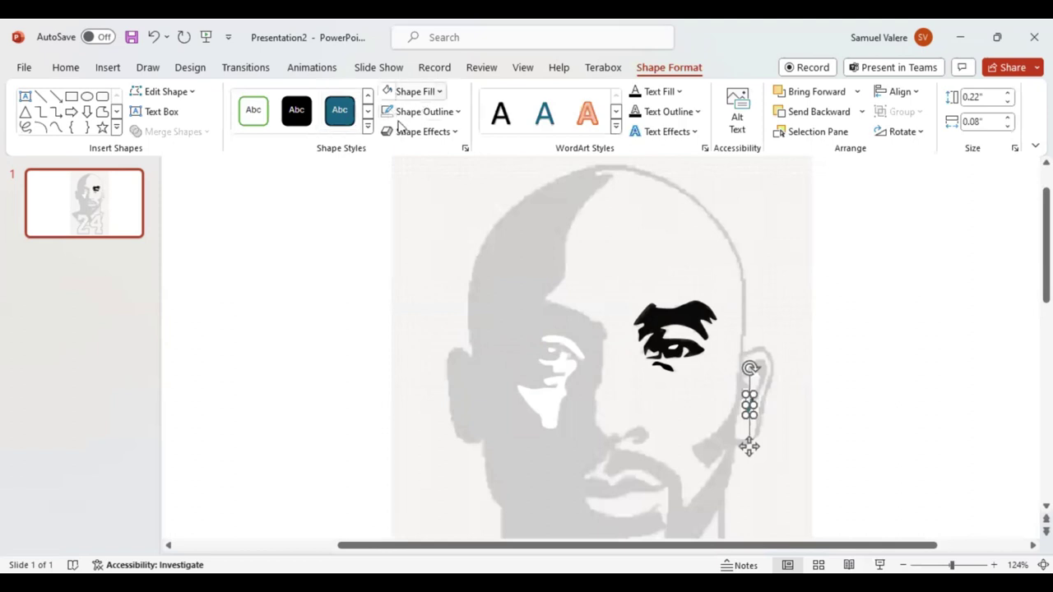
Trace the ear outline as a closed Freeform shape.
click(55, 128)
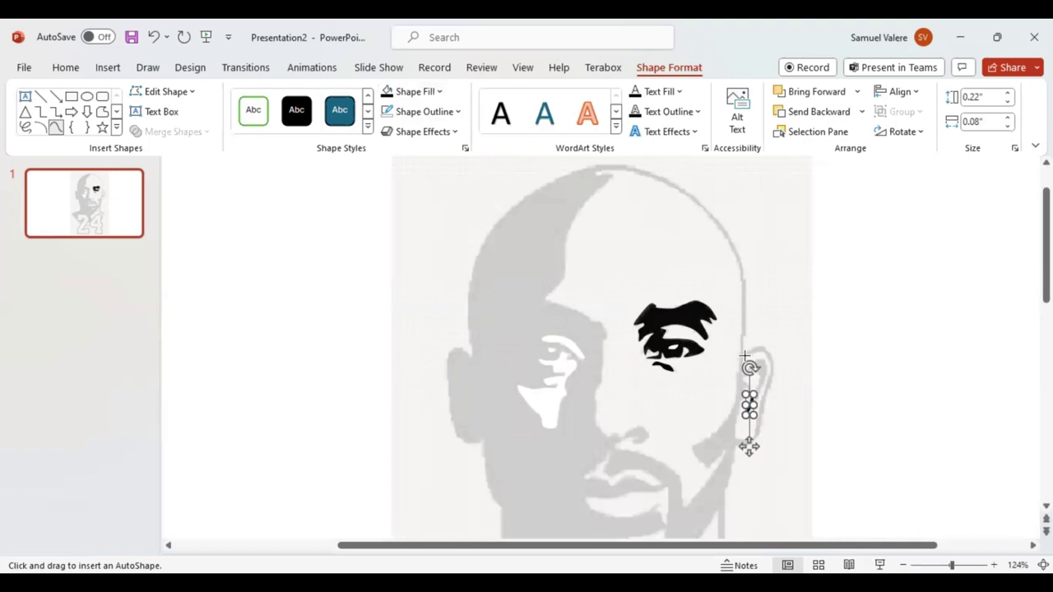
click(745, 355)
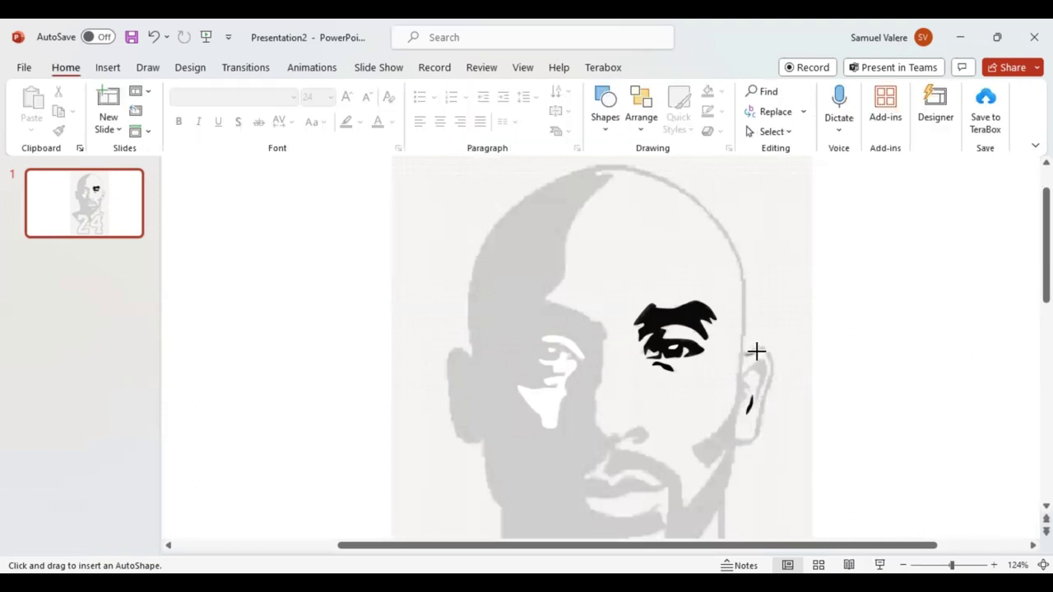
click(766, 355)
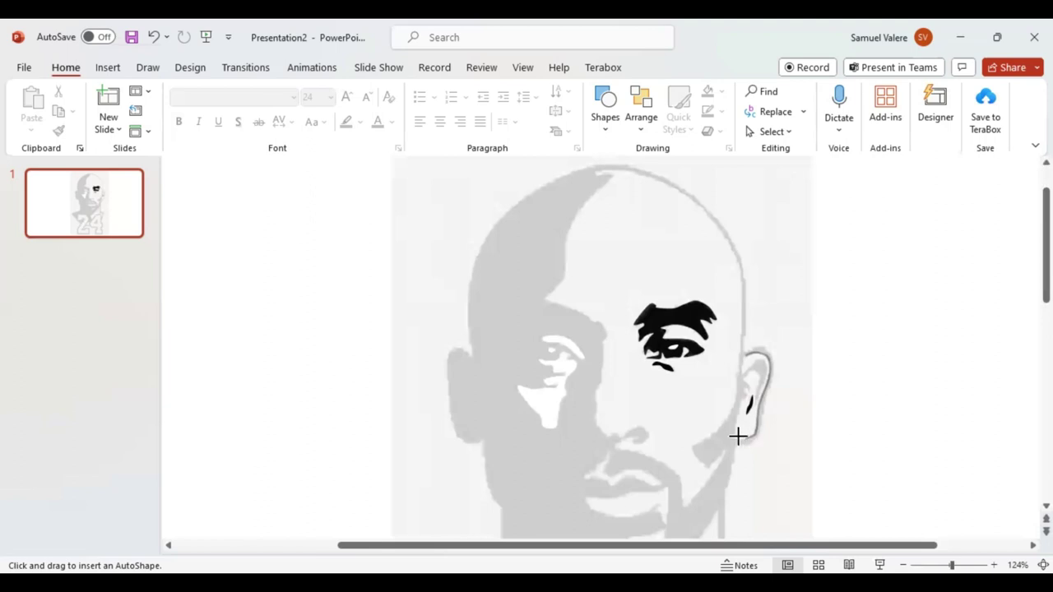
click(733, 426)
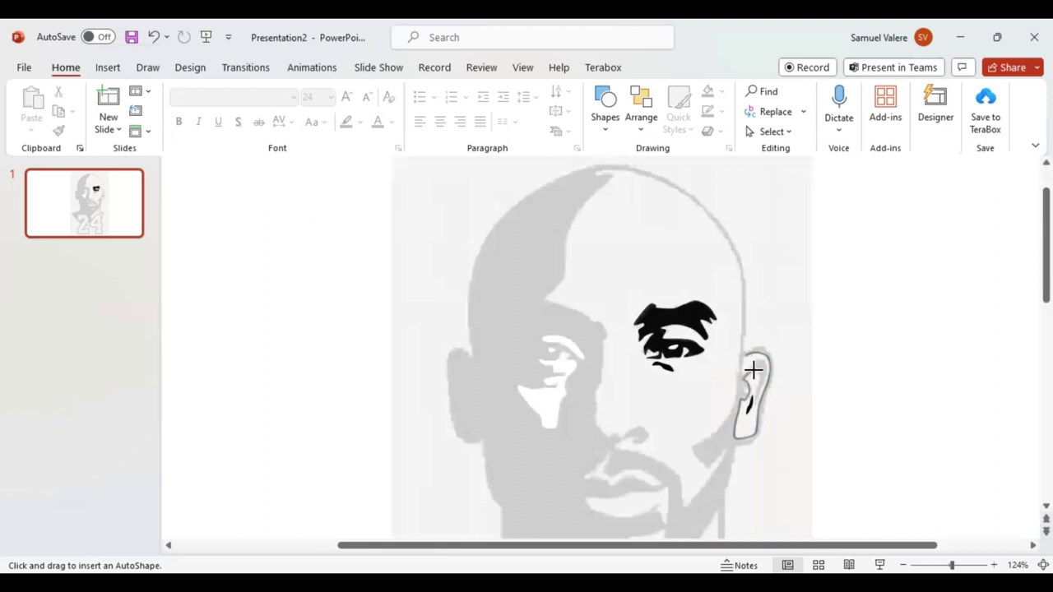
click(755, 371)
click(750, 409)
click(764, 362)
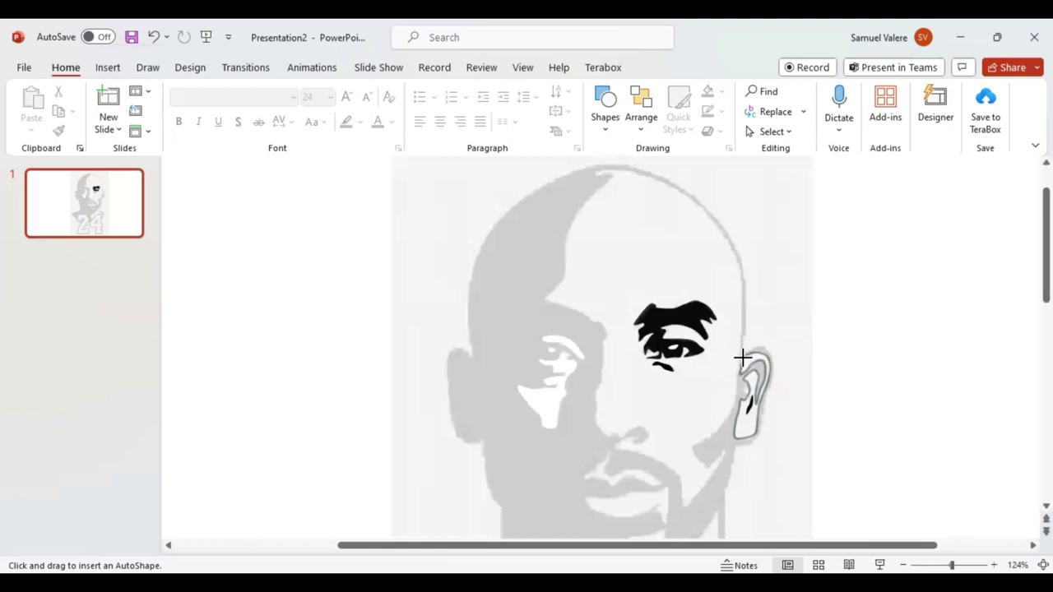
click(742, 357)
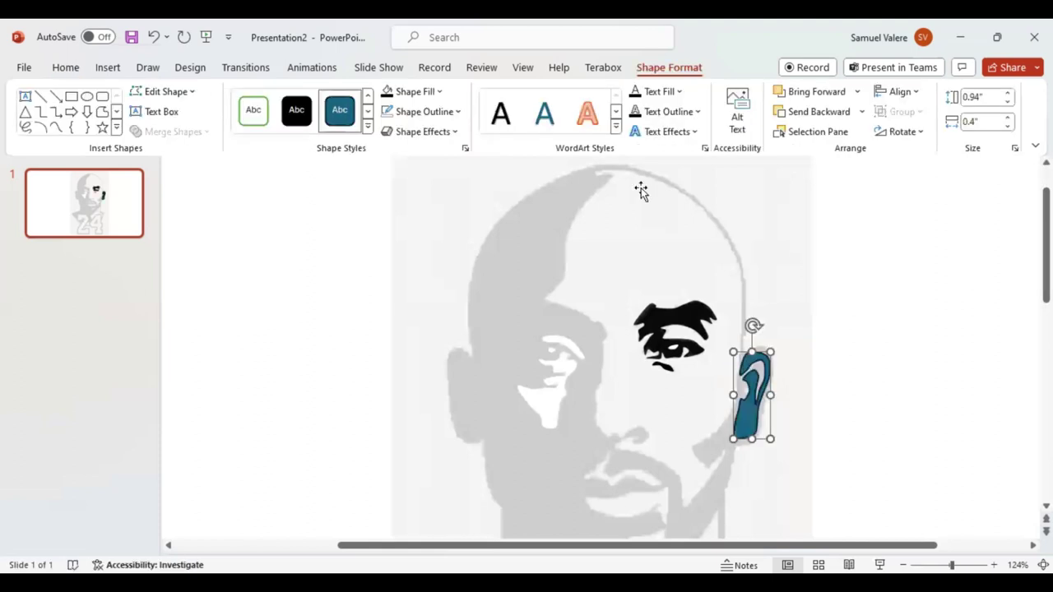
Remove the ear shape's outline and fill it white.
click(392, 114)
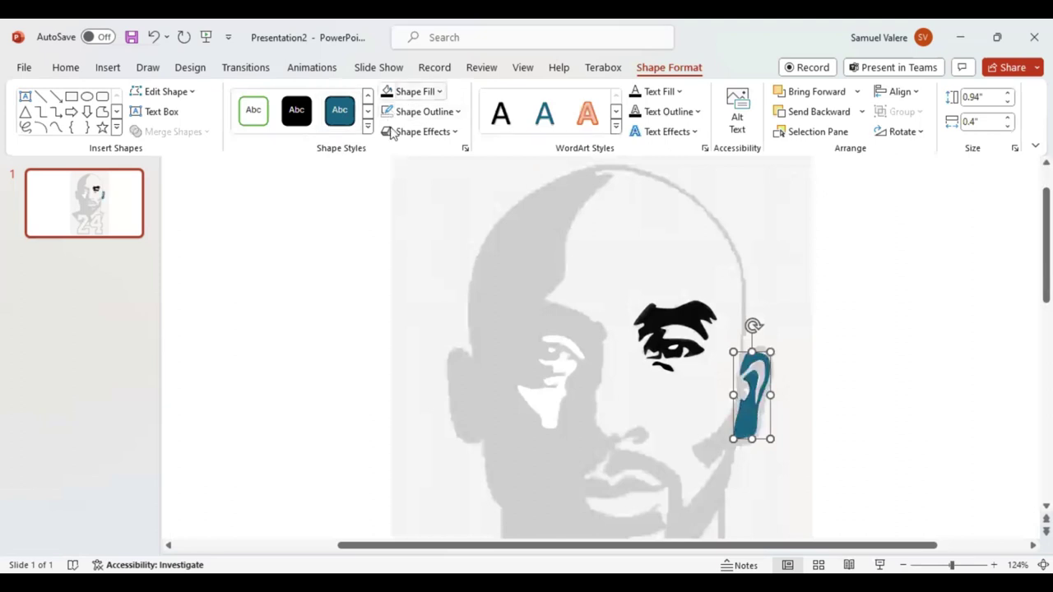
click(416, 91)
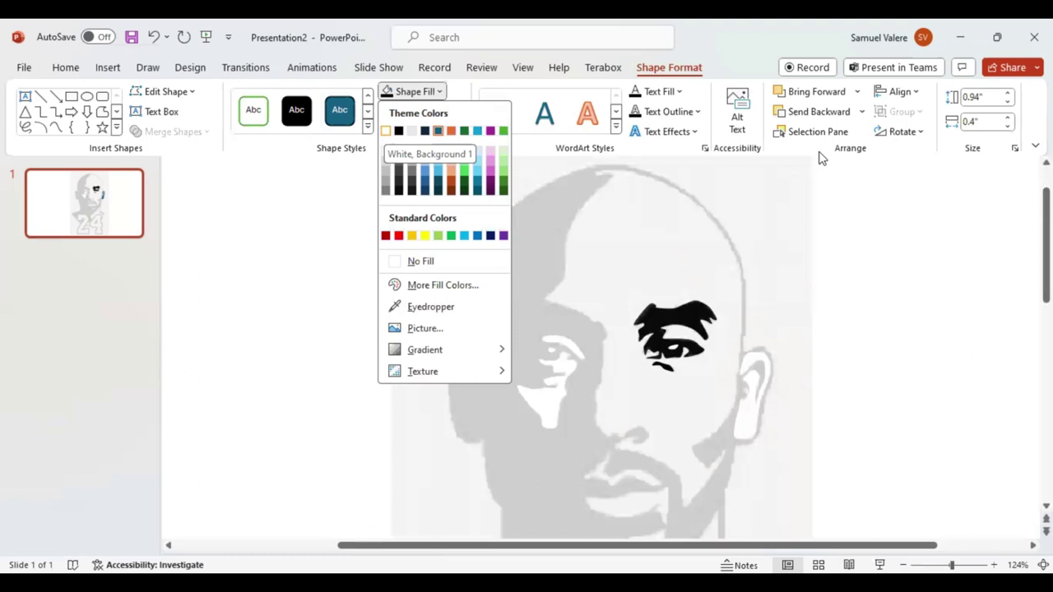
click(743, 384)
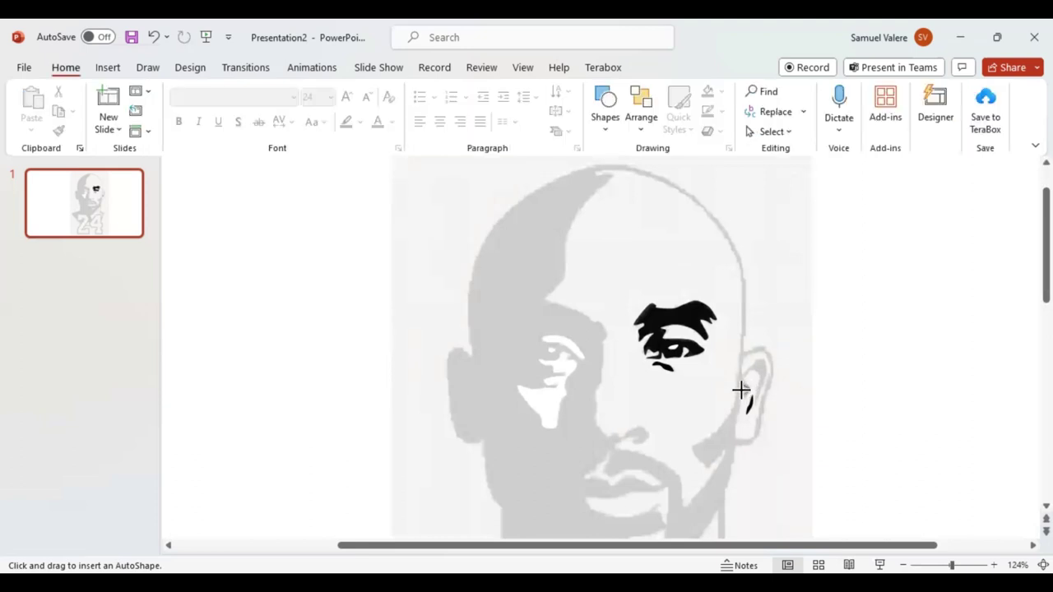
Trace the upper lip as a freeform shape with white fill and no outline.
click(741, 390)
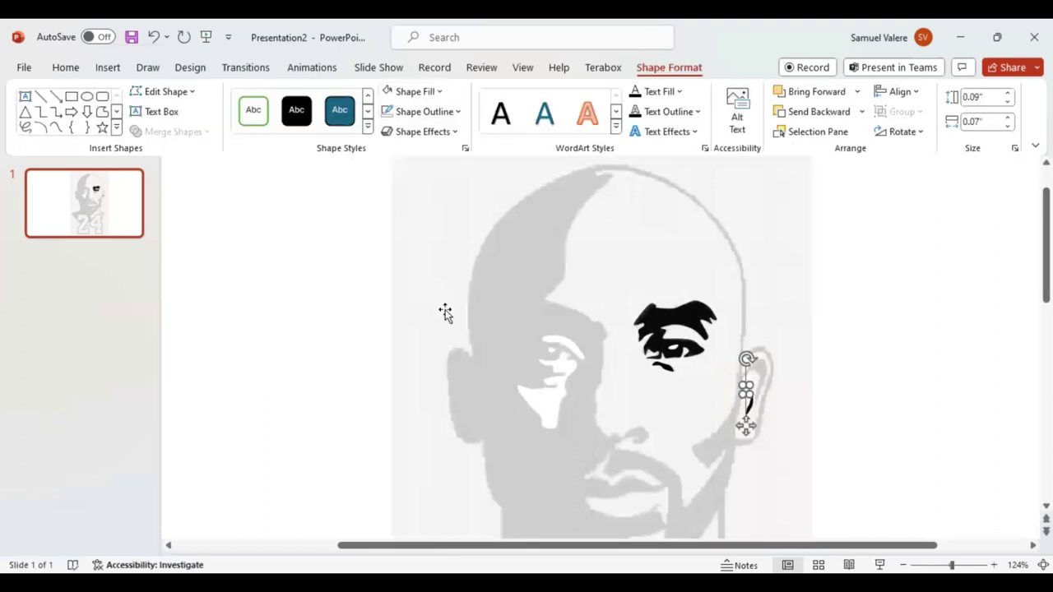
click(54, 129)
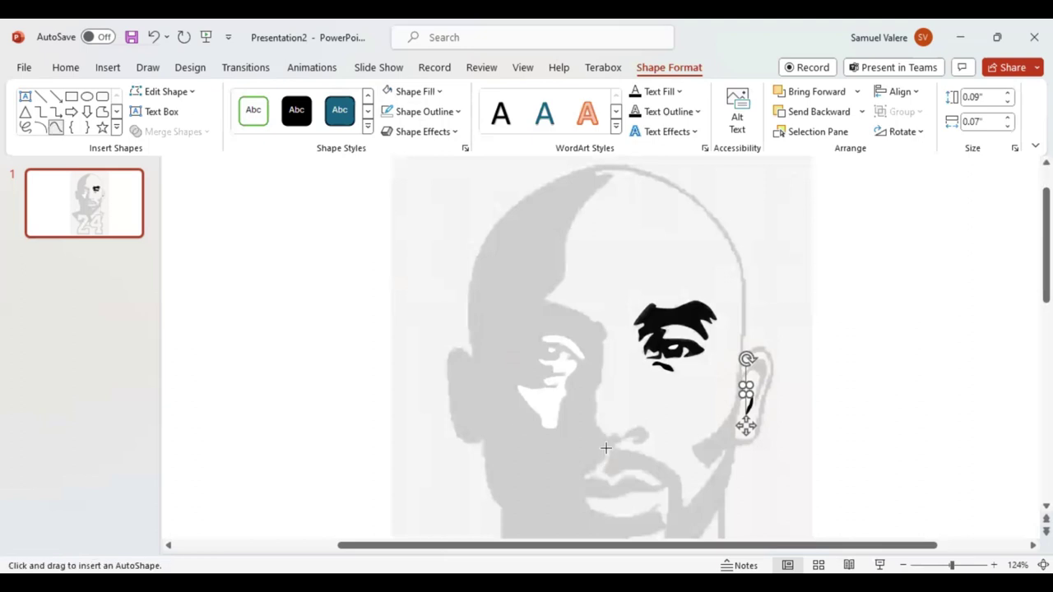
drag(606, 448, 597, 467)
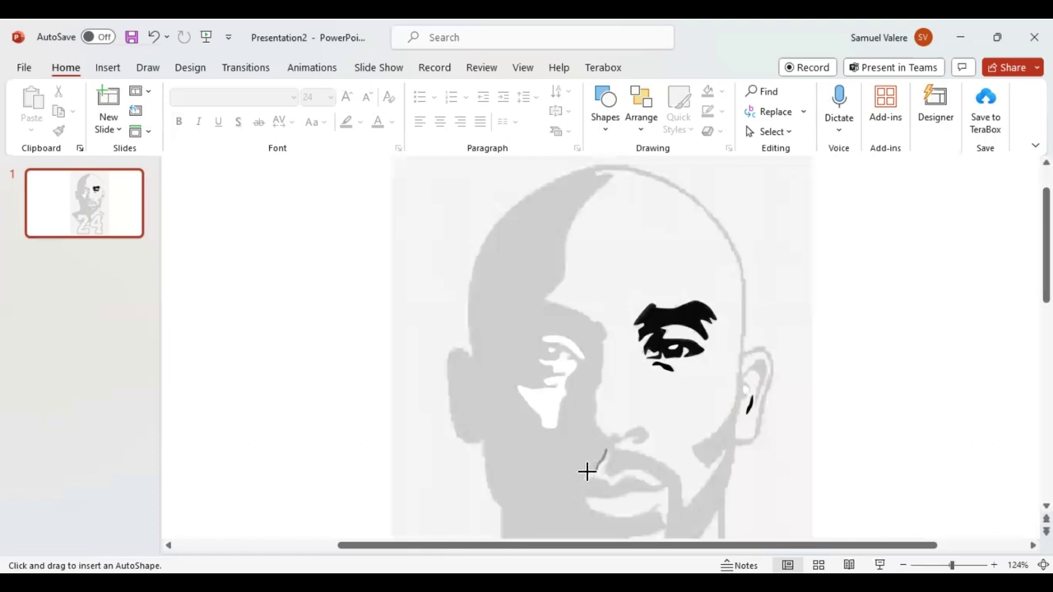
mouse_move(586, 471)
mouse_down()
mouse_move(584, 481)
mouse_move(659, 482)
mouse_move(635, 468)
mouse_move(599, 473)
mouse_move(607, 451)
mouse_up()
click(606, 450)
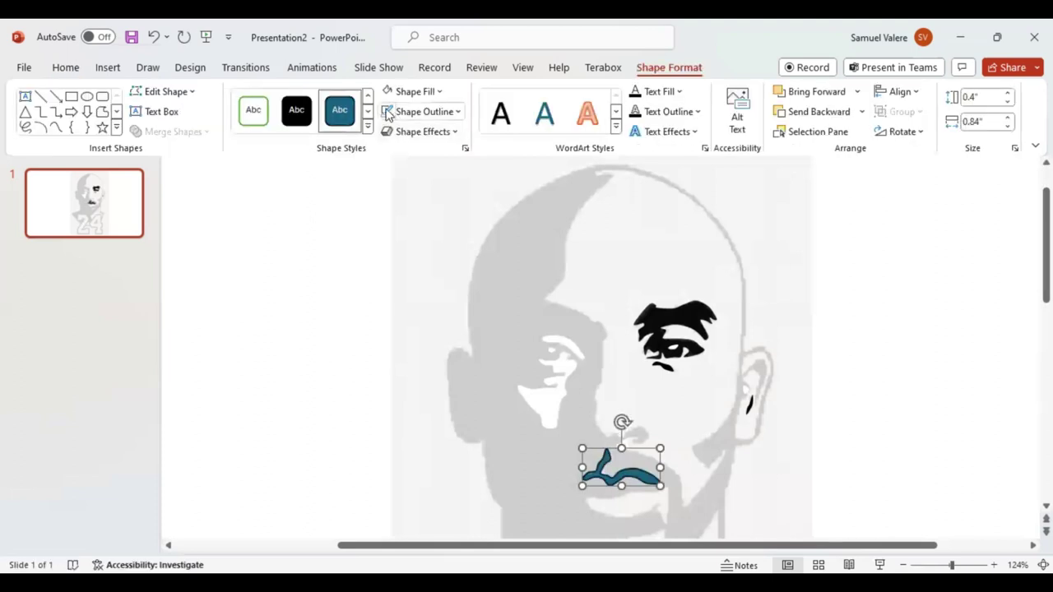
click(387, 113)
click(389, 91)
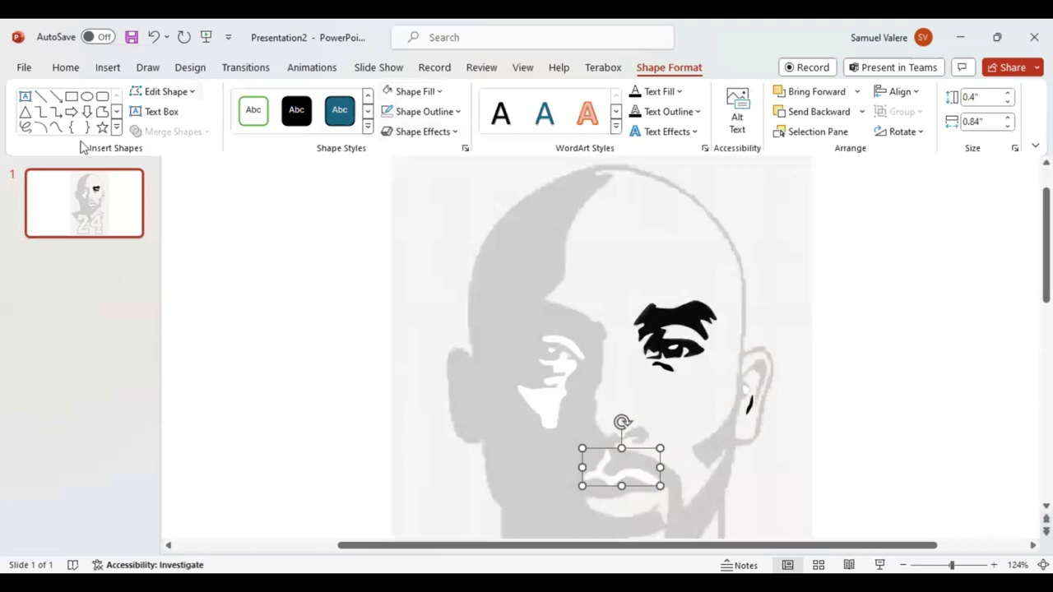
click(54, 127)
Click points around the lower lip and close them into a 0.4" by 0.89" white freeform.
click(666, 523)
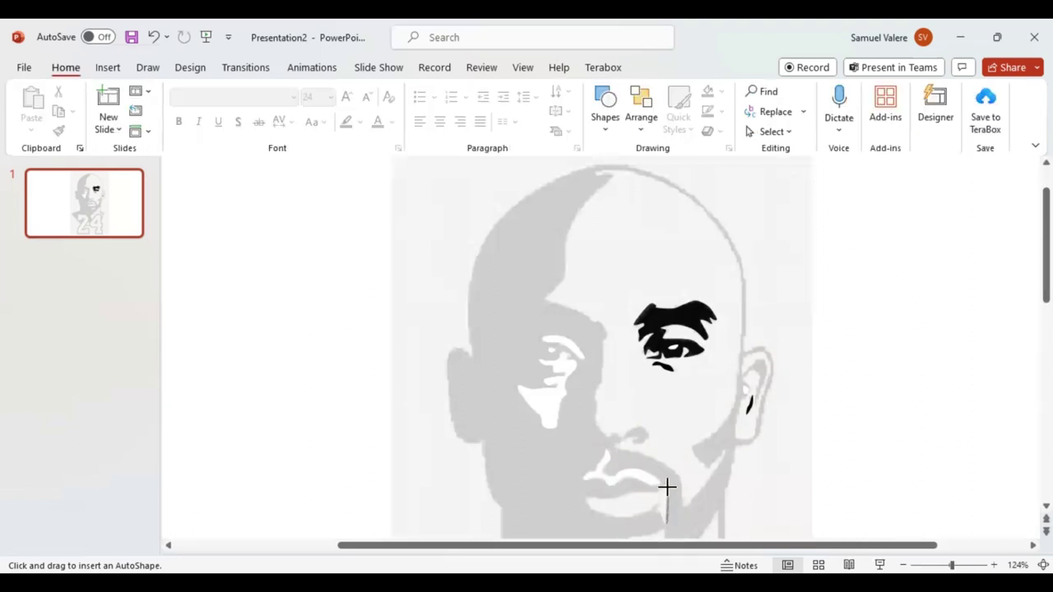
click(666, 491)
click(649, 492)
click(630, 491)
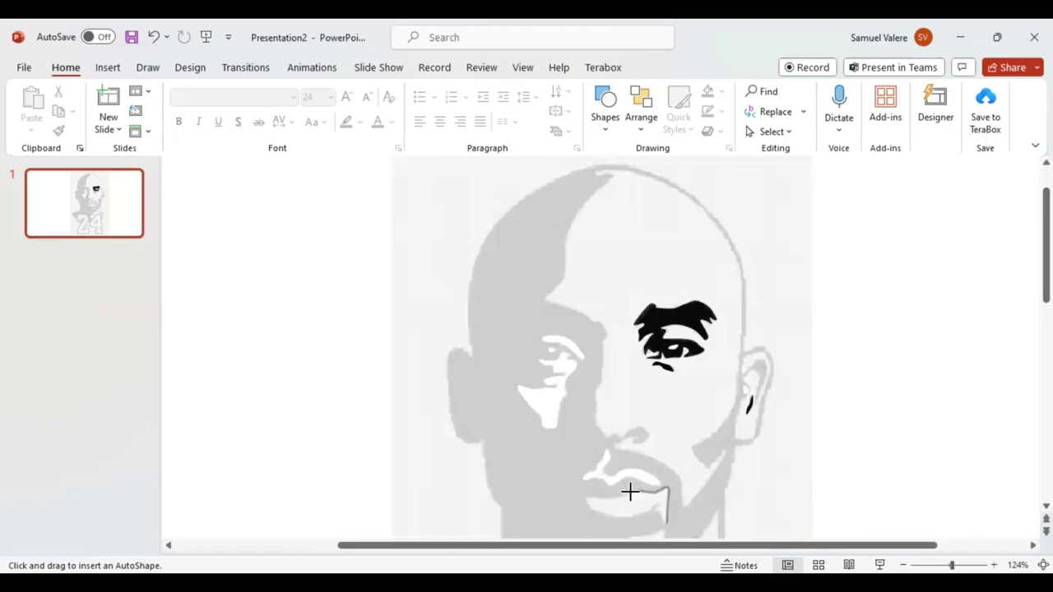
click(587, 500)
click(618, 516)
click(646, 511)
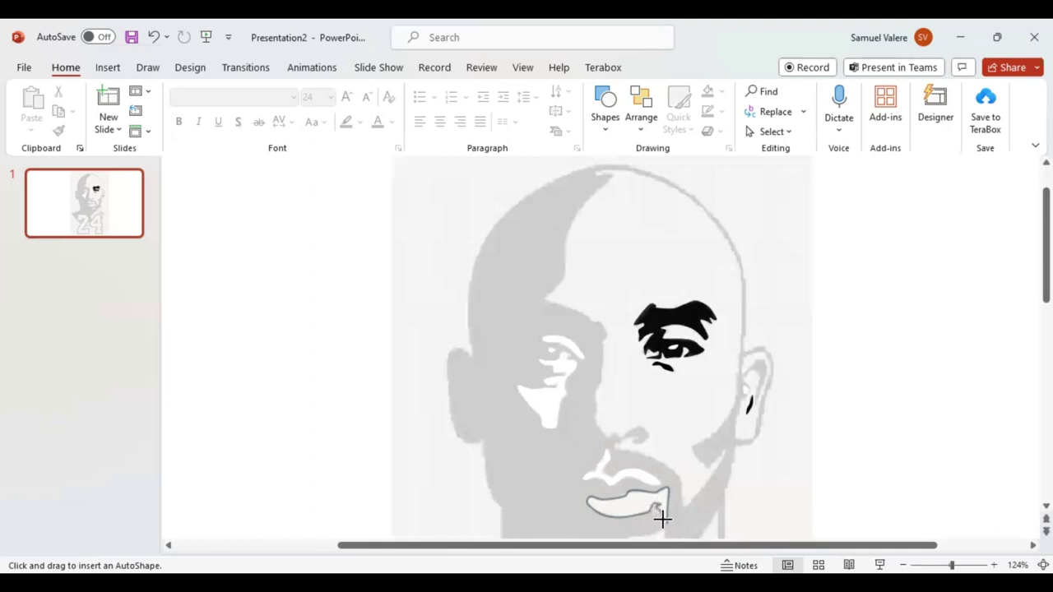
double_click(663, 518)
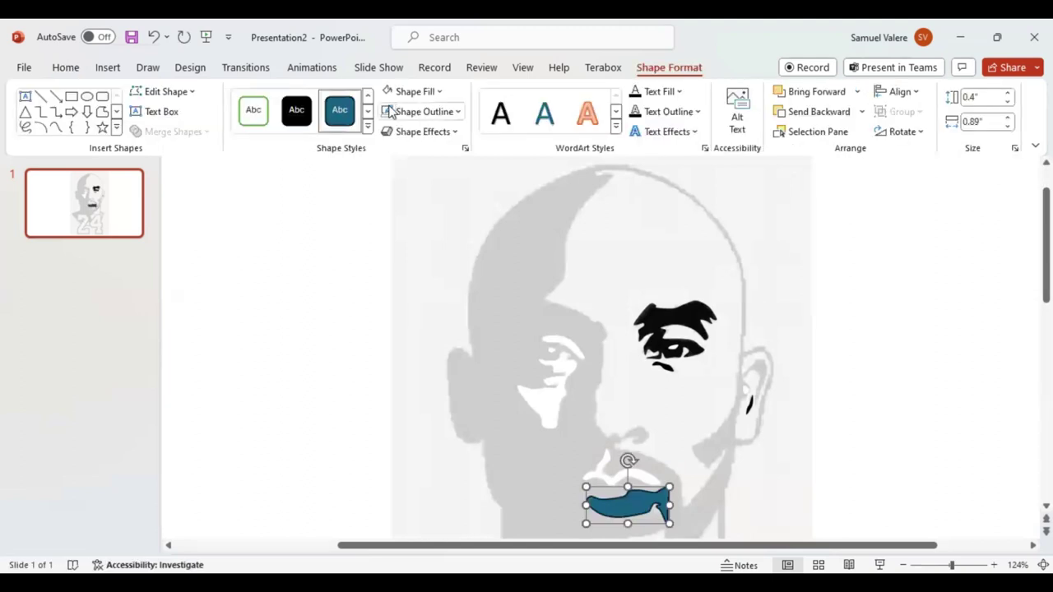
click(56, 128)
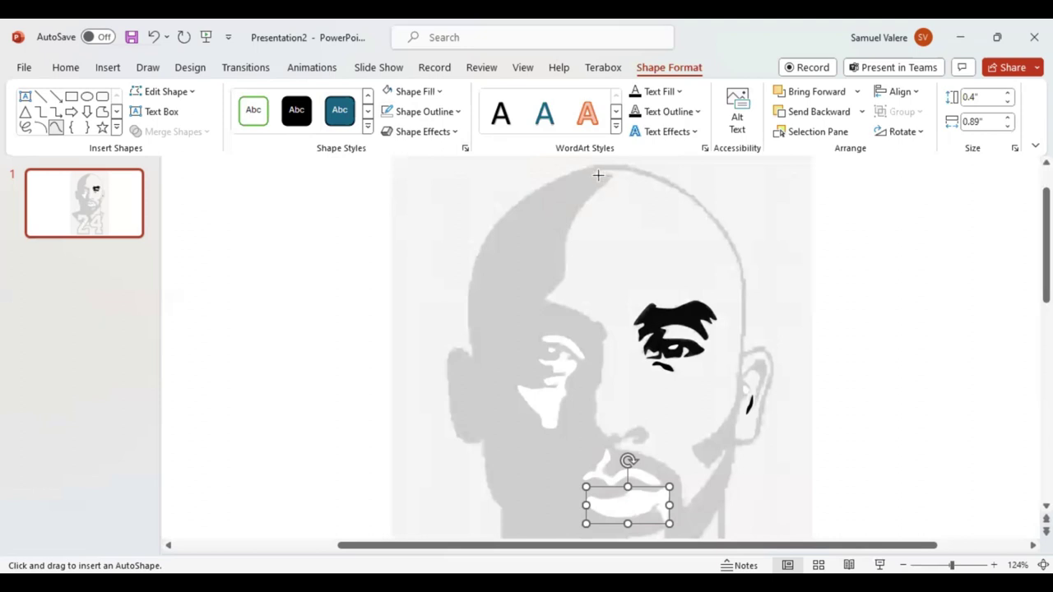
Trace the lit side of the head as one large 3.74" by 2.14" freeform filled white.
click(598, 174)
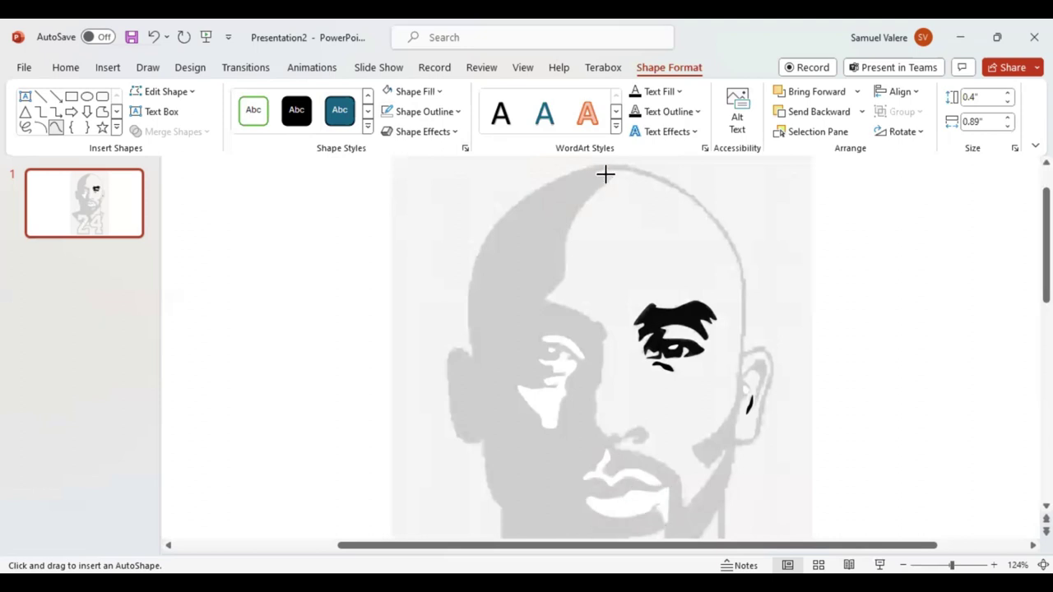
mouse_move(604, 184)
mouse_down()
mouse_move(583, 202)
mouse_move(548, 294)
mouse_move(599, 321)
mouse_move(597, 427)
mouse_move(616, 438)
mouse_move(644, 431)
mouse_move(614, 447)
mouse_move(642, 447)
mouse_move(670, 470)
mouse_move(681, 510)
mouse_move(714, 479)
mouse_move(724, 450)
mouse_move(724, 441)
mouse_move(705, 466)
mouse_move(691, 446)
mouse_move(736, 402)
mouse_move(741, 276)
mouse_move(710, 214)
mouse_move(669, 185)
mouse_move(615, 165)
mouse_move(590, 176)
mouse_up()
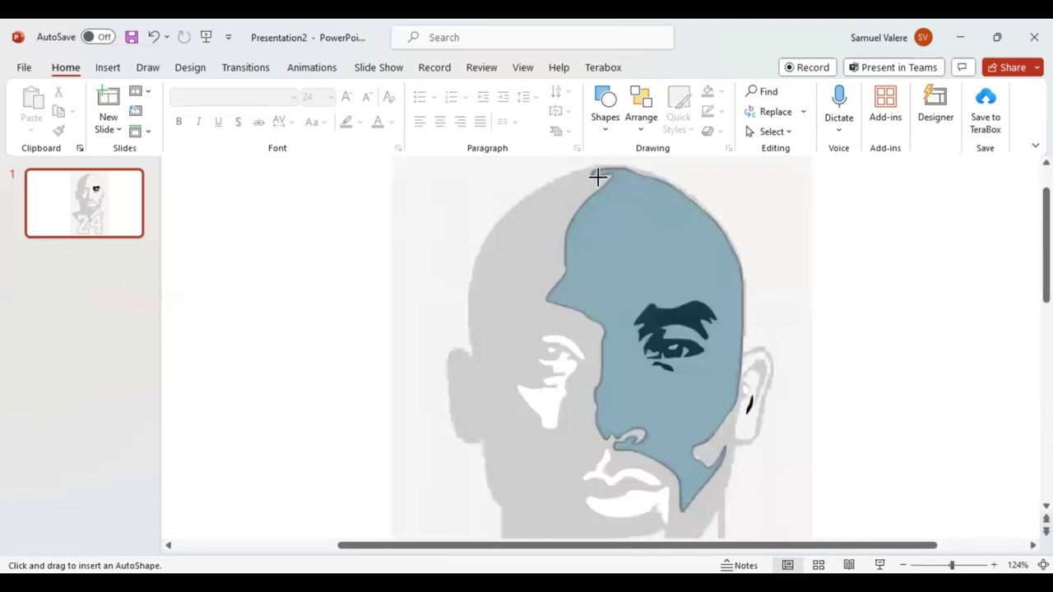
click(597, 176)
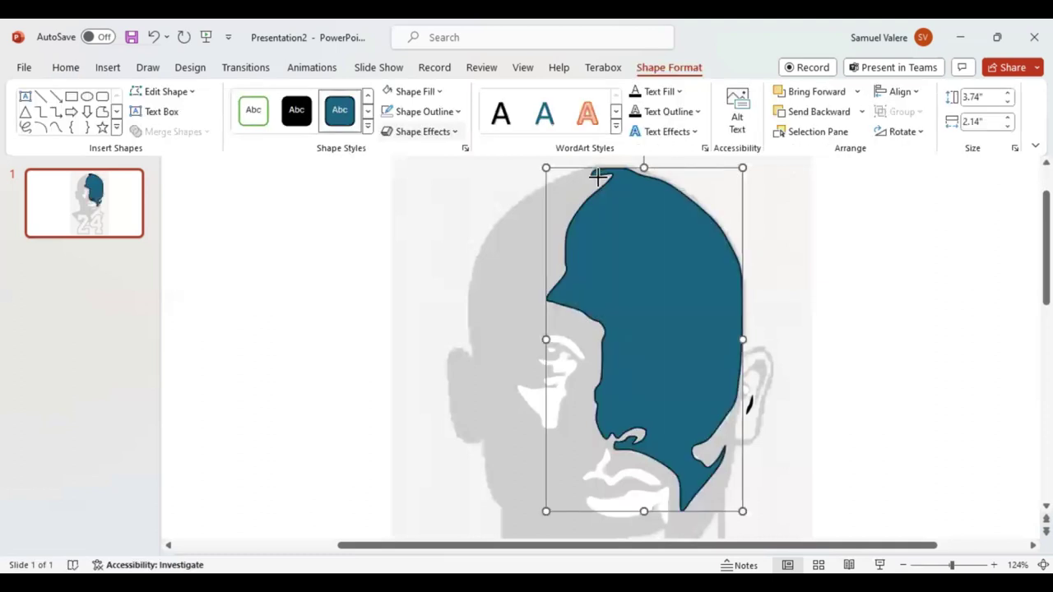
click(389, 95)
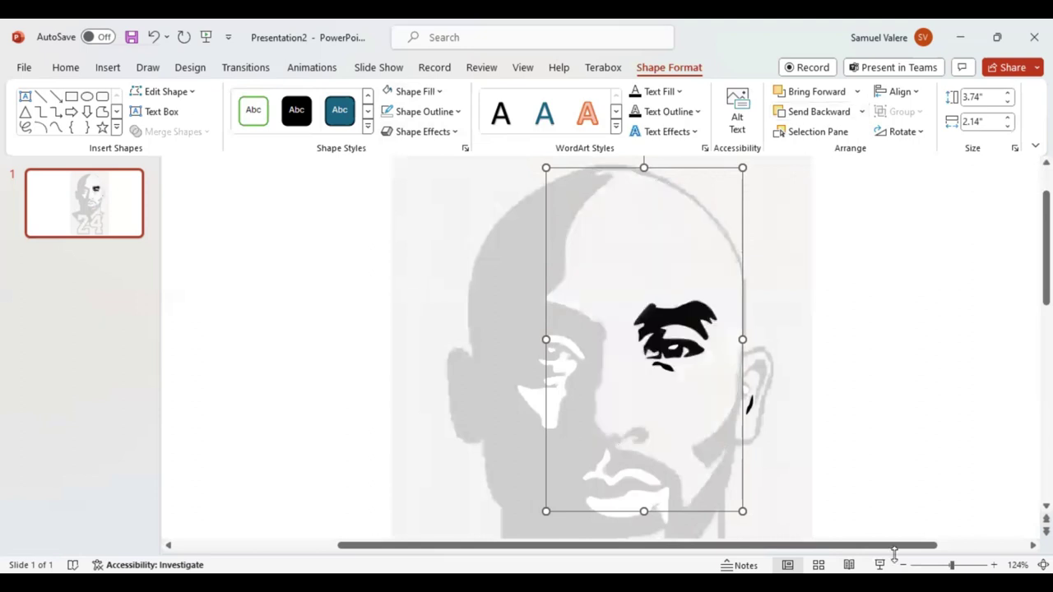
Trace a small 0.24" by 0.46" white highlight just below the lower lip.
scroll(848, 423, down, 2)
scroll(848, 421, down, 1)
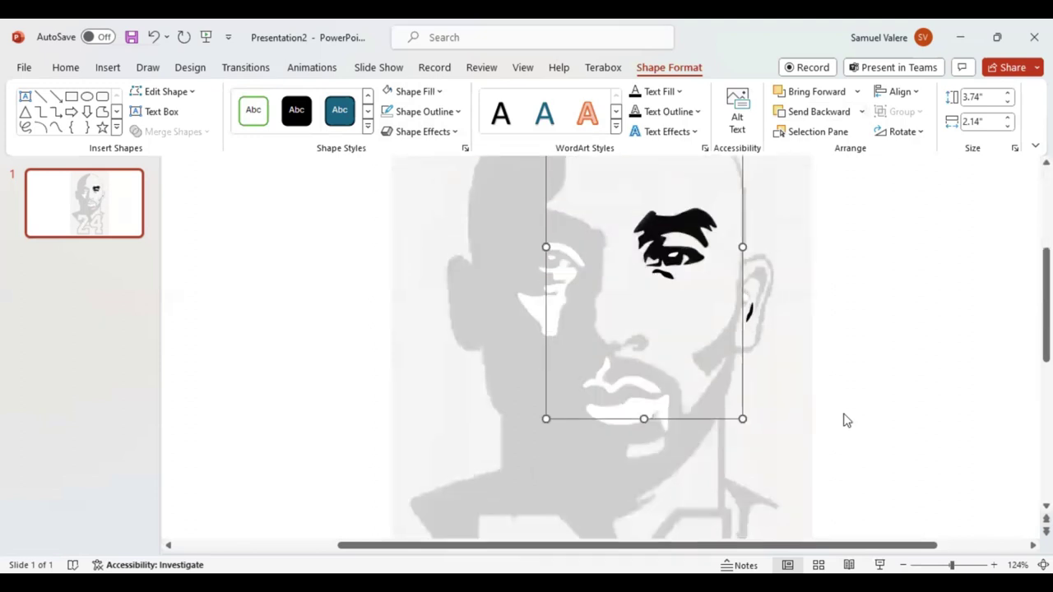
scroll(847, 421, down, 2)
scroll(754, 416, down, 1)
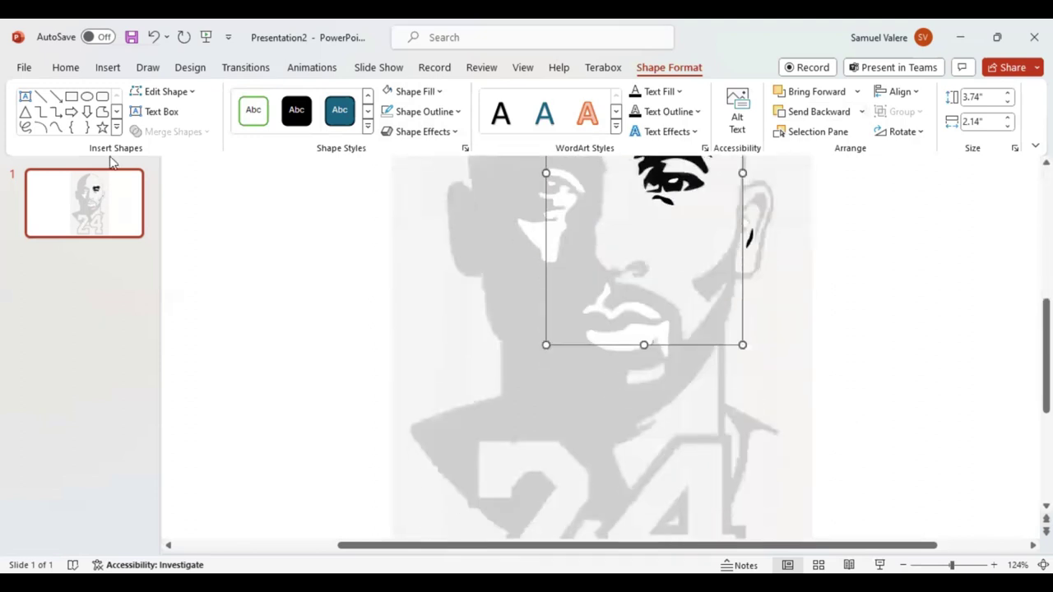
click(55, 129)
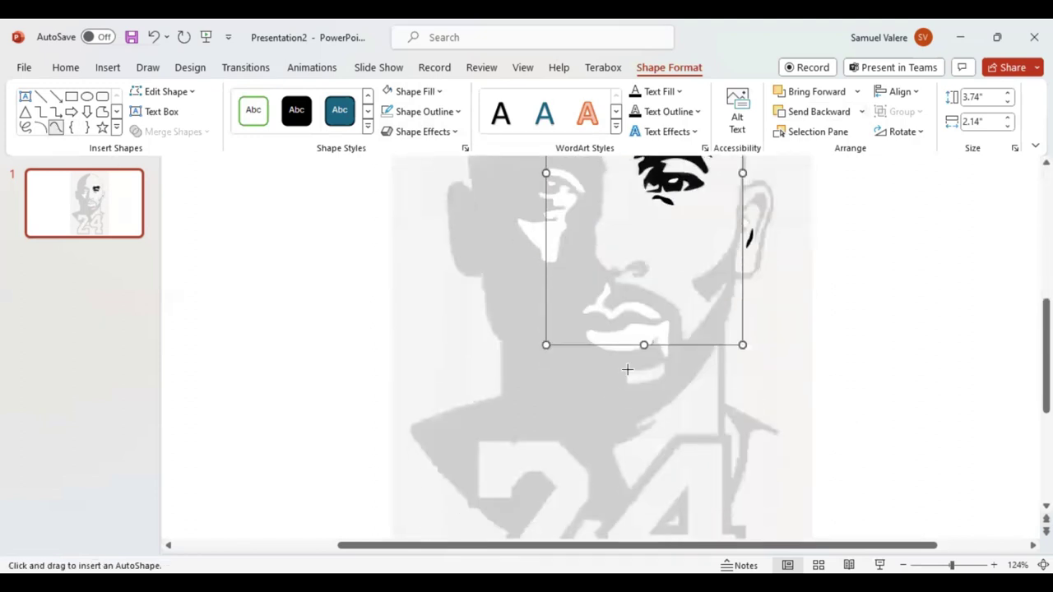
mouse_move(645, 368)
mouse_down()
mouse_move(660, 362)
mouse_move(649, 380)
mouse_move(625, 382)
mouse_move(627, 370)
mouse_up()
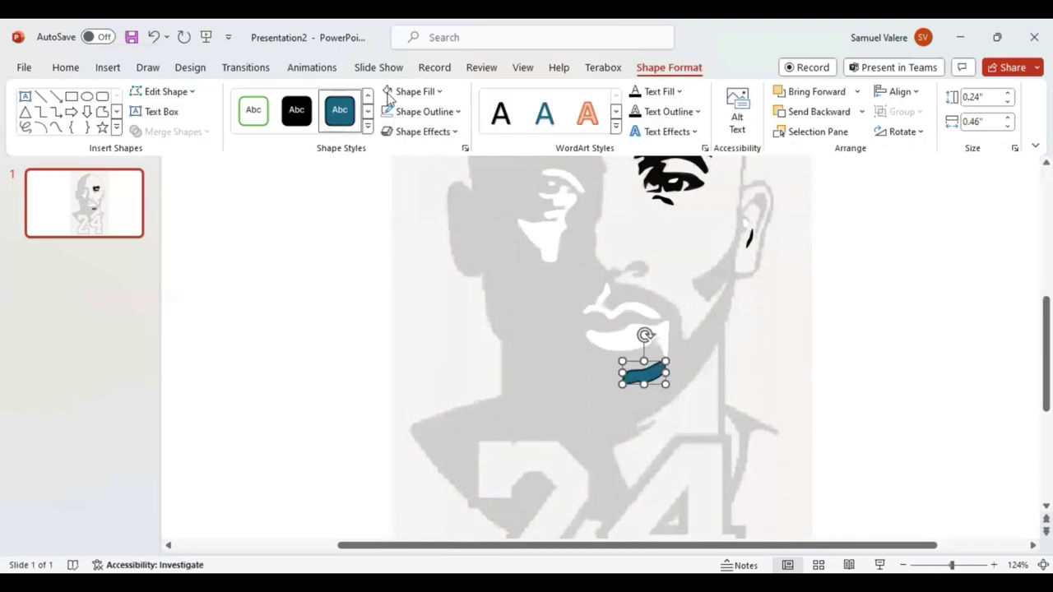
click(387, 93)
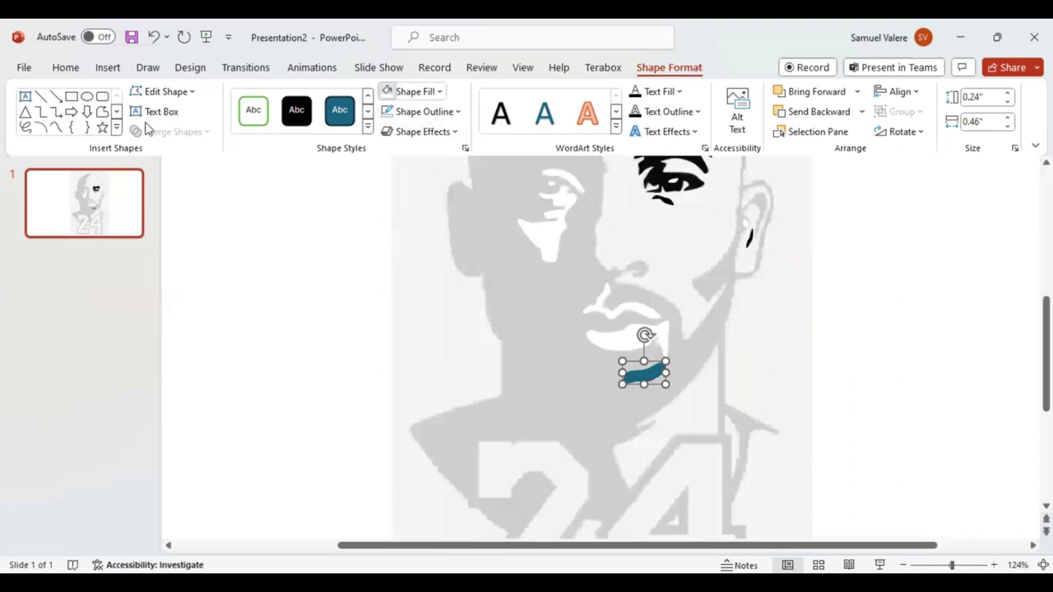
click(55, 127)
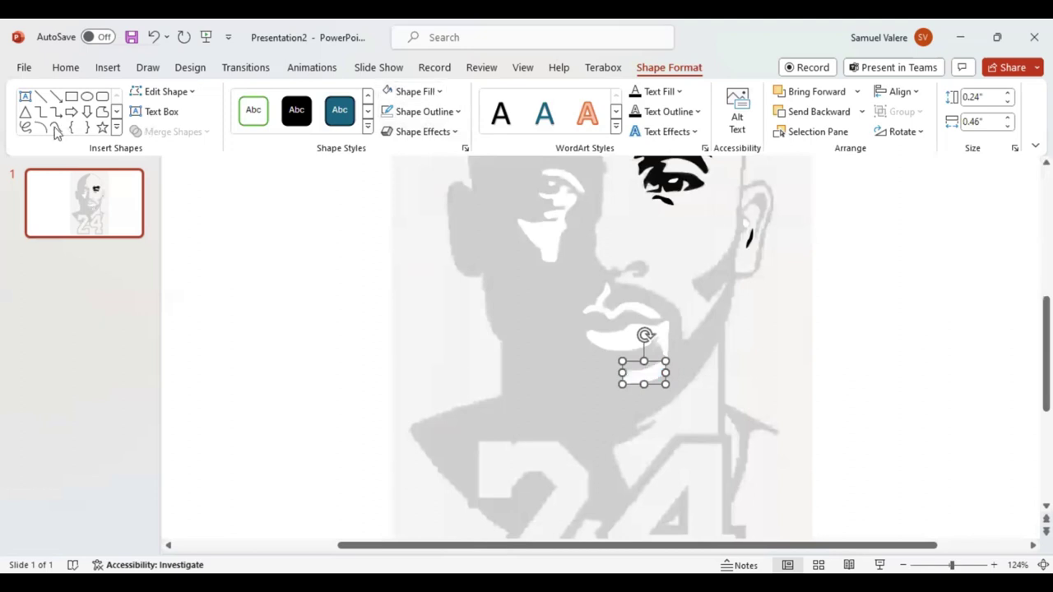
click(636, 422)
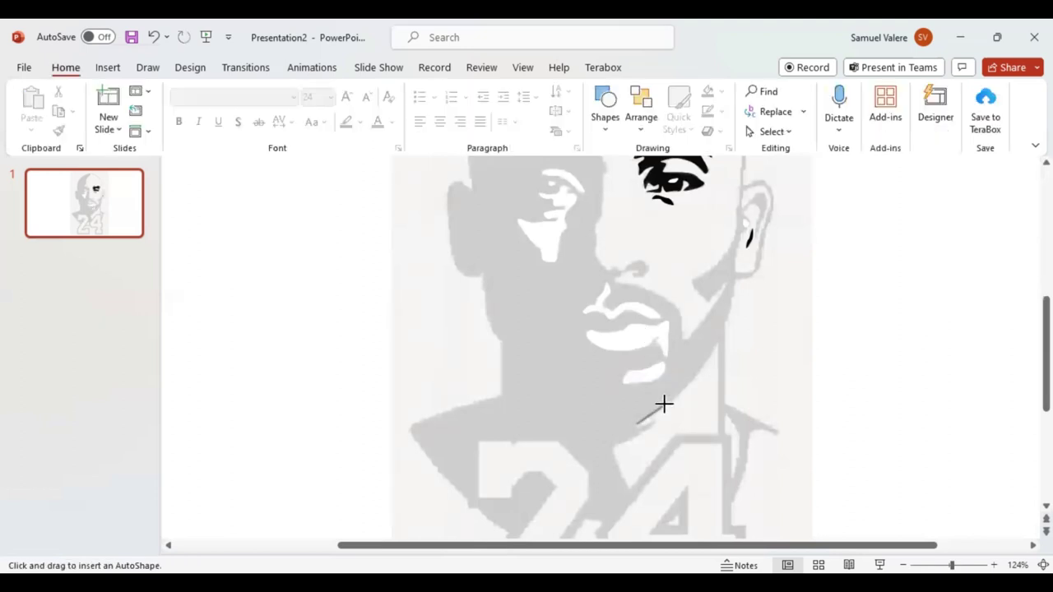
Trace the jaw-and-collar highlight as a 1.64" by 1.18" white freeform with no outline.
drag(691, 378, 715, 335)
click(719, 431)
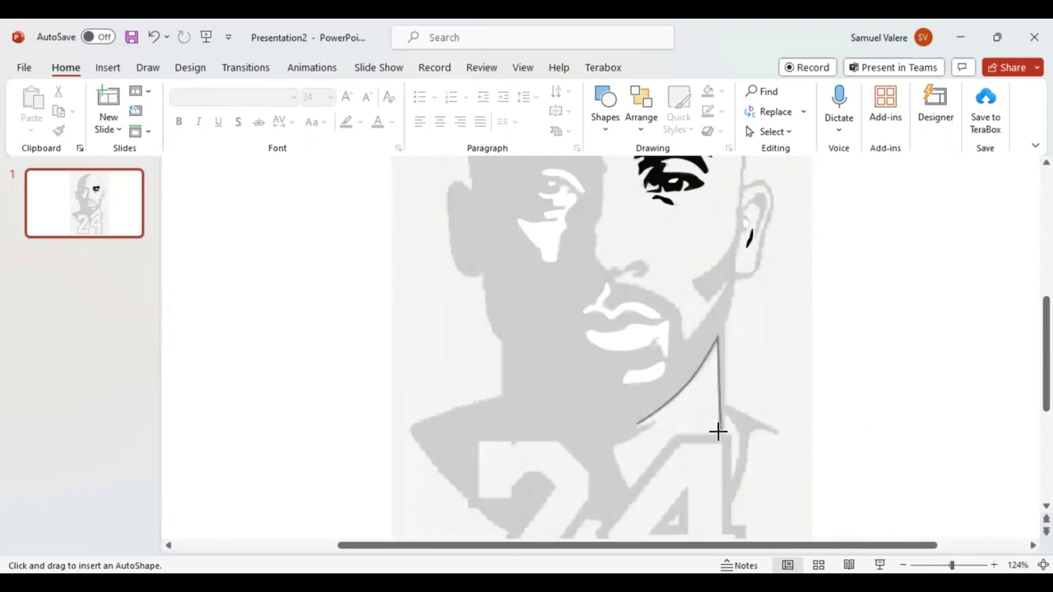
click(673, 433)
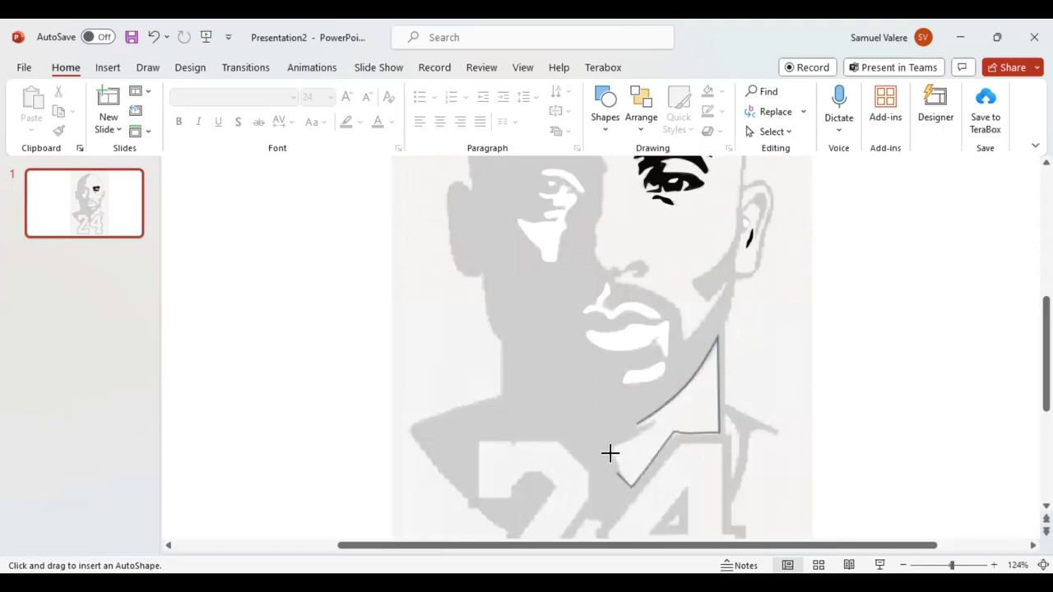
click(612, 451)
click(636, 426)
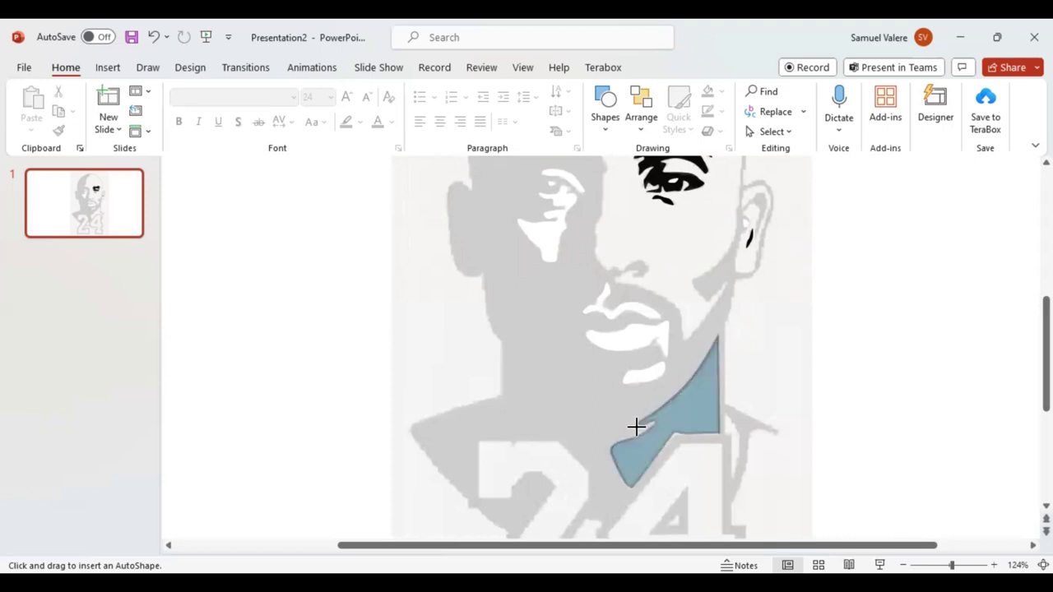
click(387, 116)
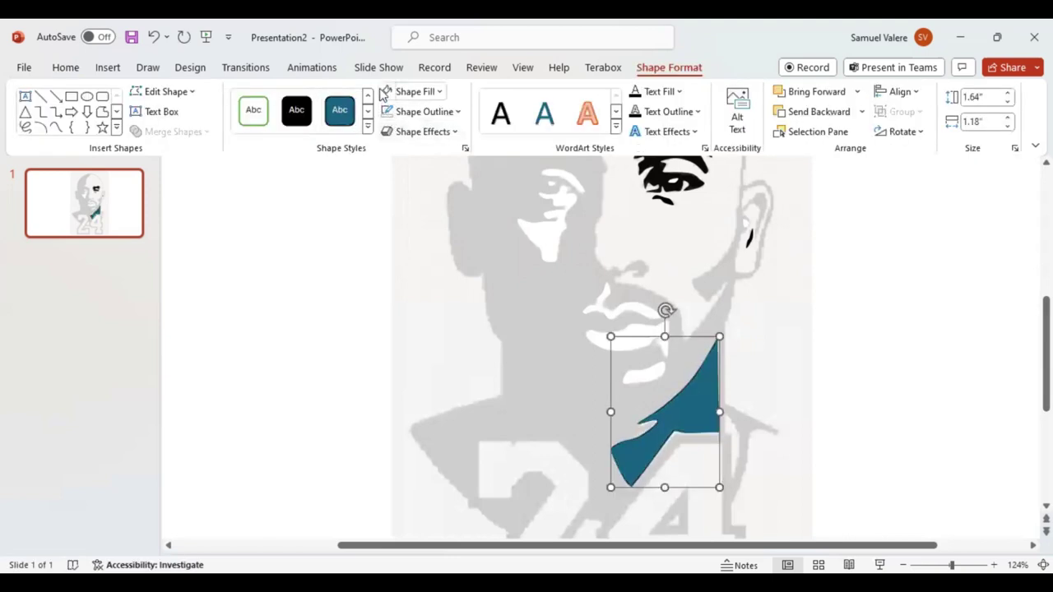
click(385, 91)
click(55, 126)
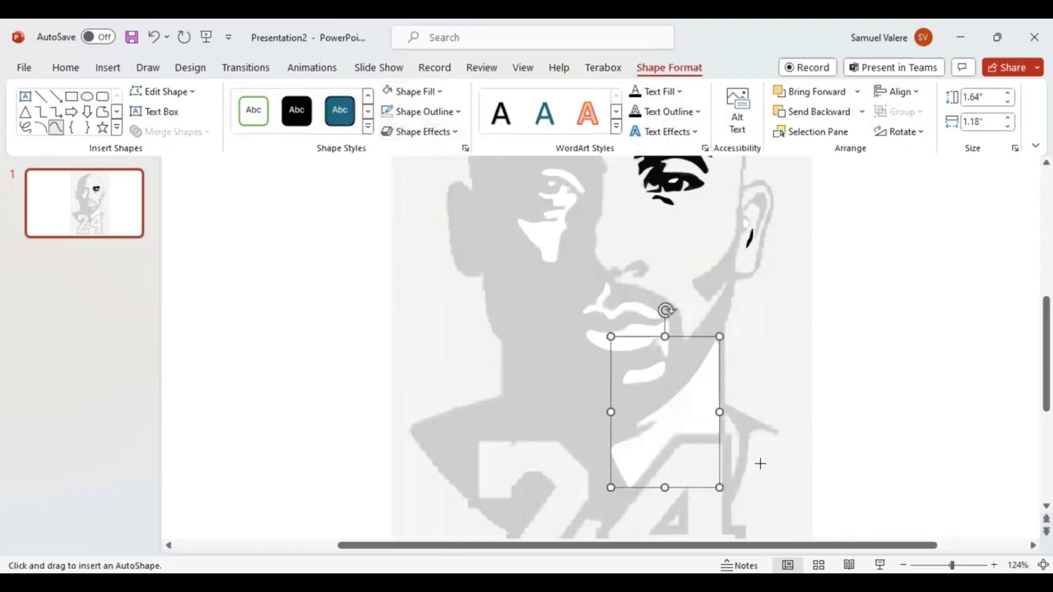
click(723, 422)
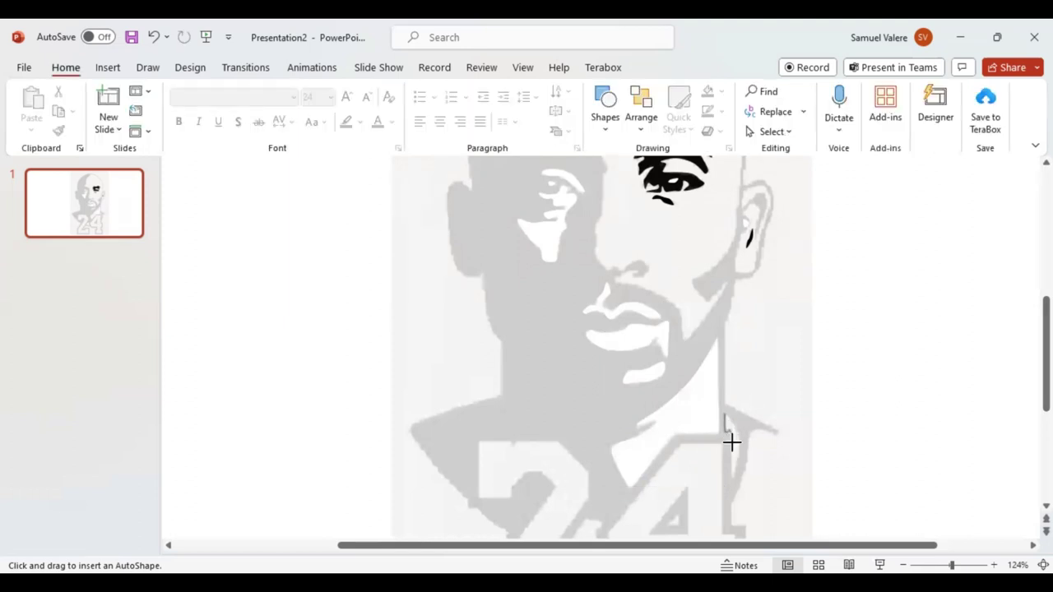
Trace a thin white sliver along the right edge of the neck.
mouse_move(731, 442)
mouse_down()
mouse_move(734, 471)
mouse_move(732, 419)
mouse_up()
drag(732, 419, 727, 411)
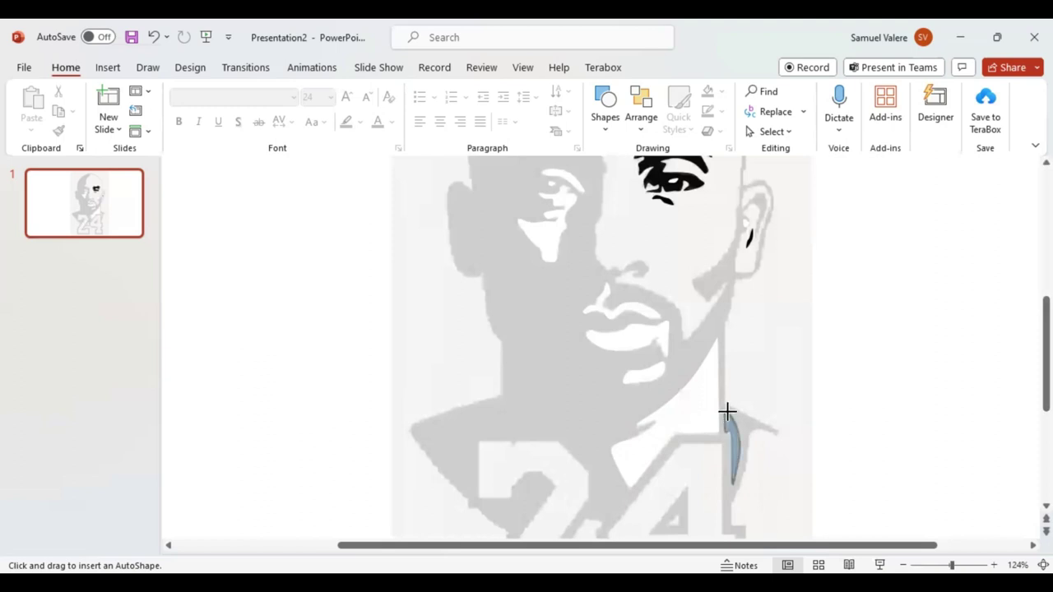
click(727, 411)
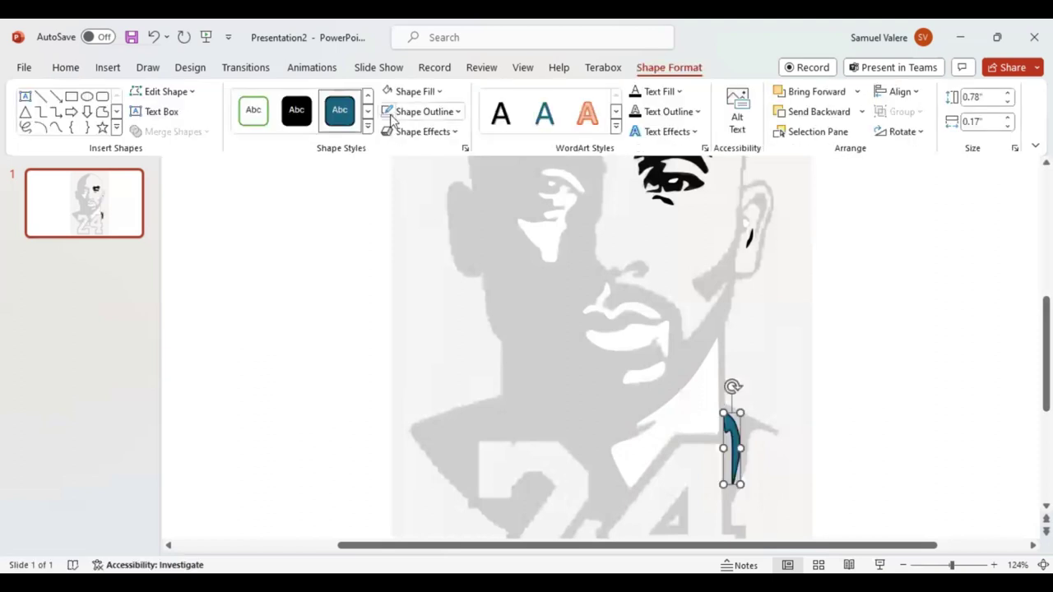
key(ctrl+shift+bracketleft)
scroll(704, 384, down, 1)
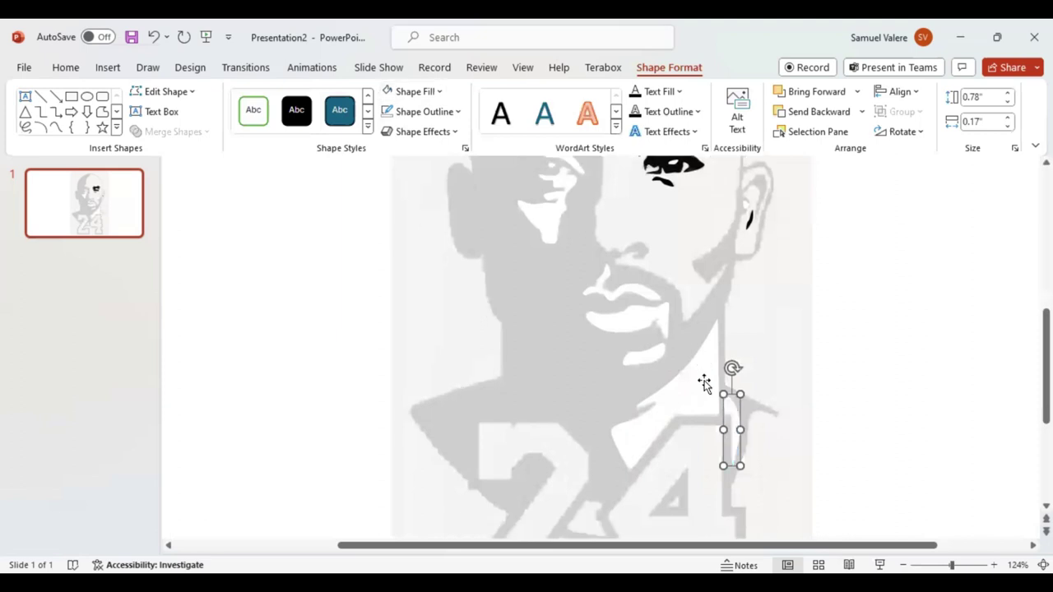
scroll(704, 384, down, 2)
scroll(679, 311, down, 1)
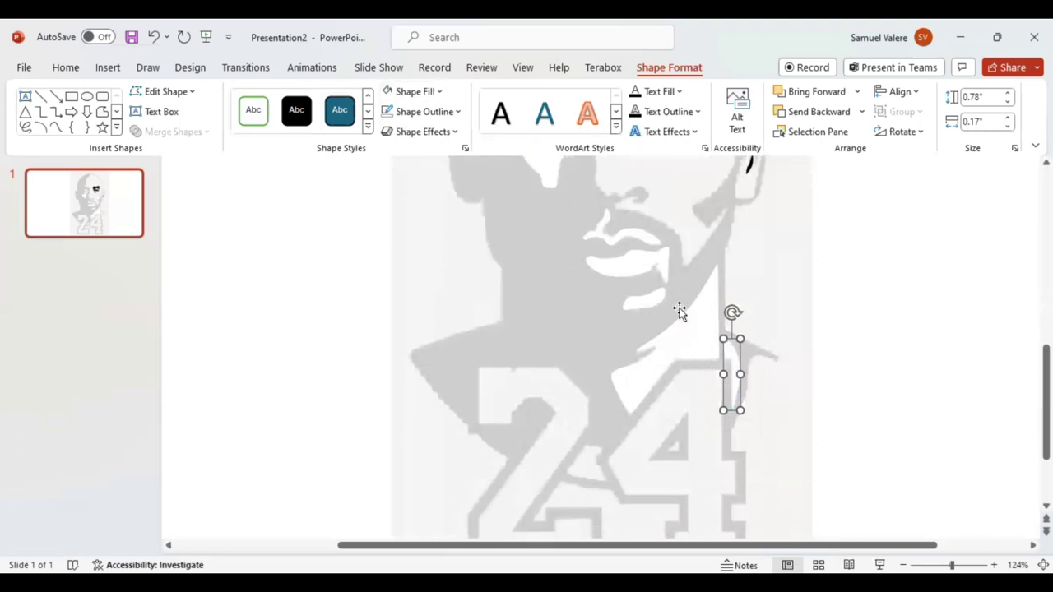
Fill the light notch inside the '2' of 24 with a white freeform, then zoom out to 71%.
click(55, 128)
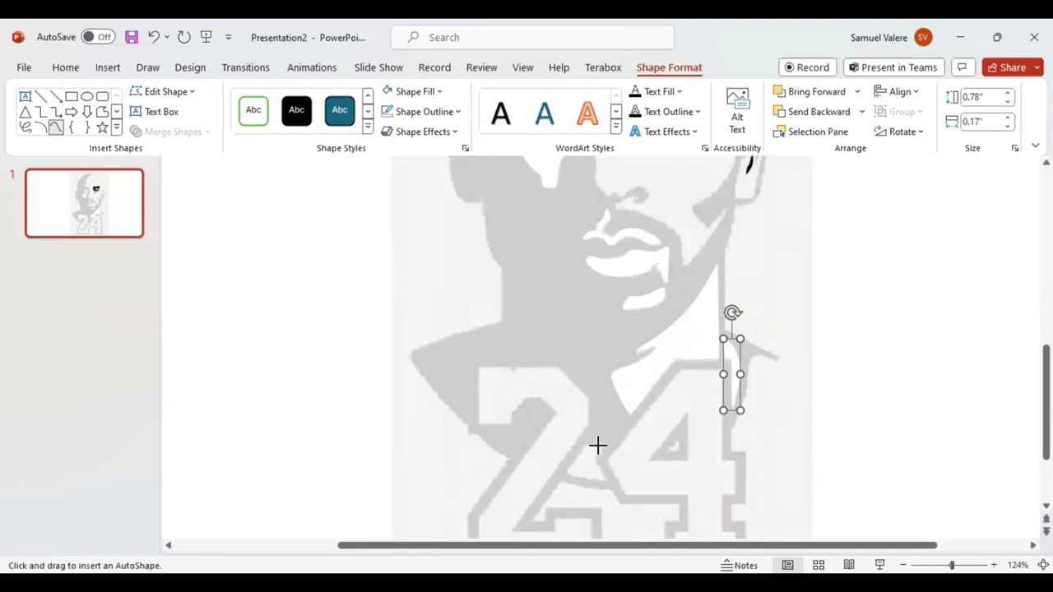
click(594, 451)
mouse_move(594, 451)
mouse_down()
mouse_move(594, 478)
mouse_move(565, 475)
mouse_up()
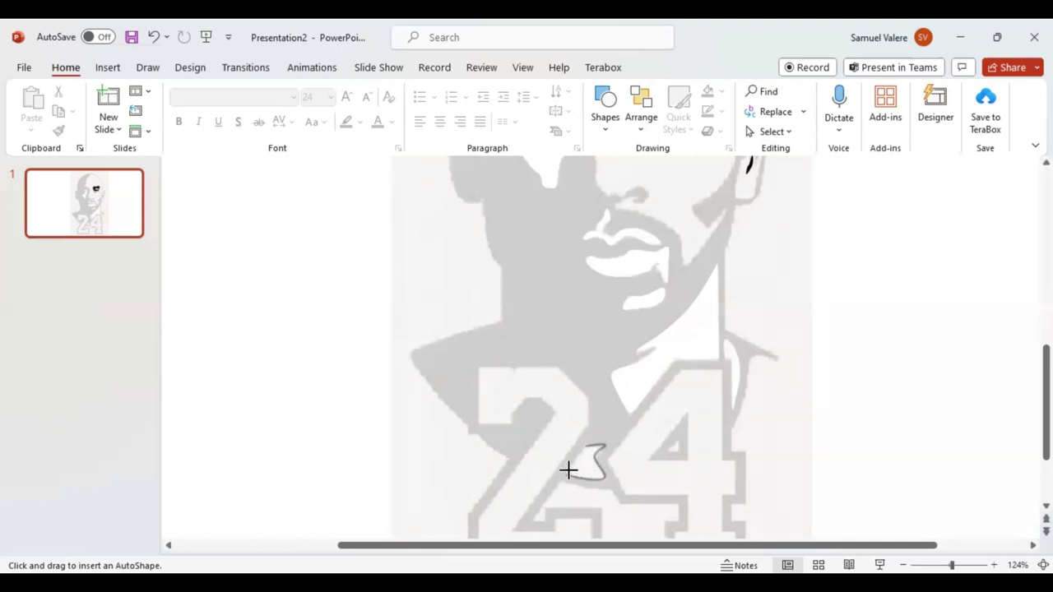
drag(565, 475, 586, 444)
click(586, 443)
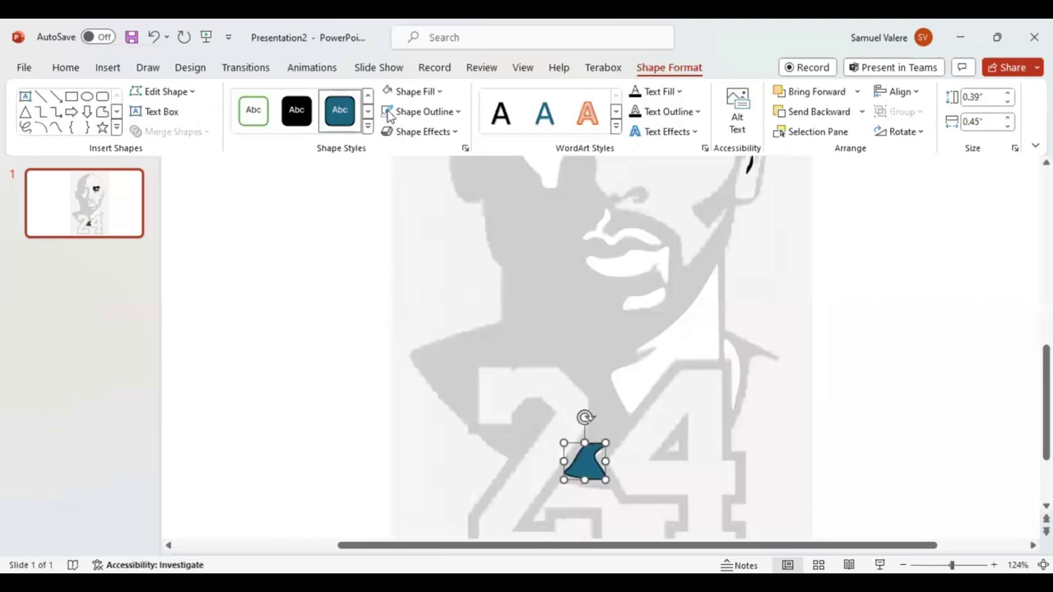
click(391, 93)
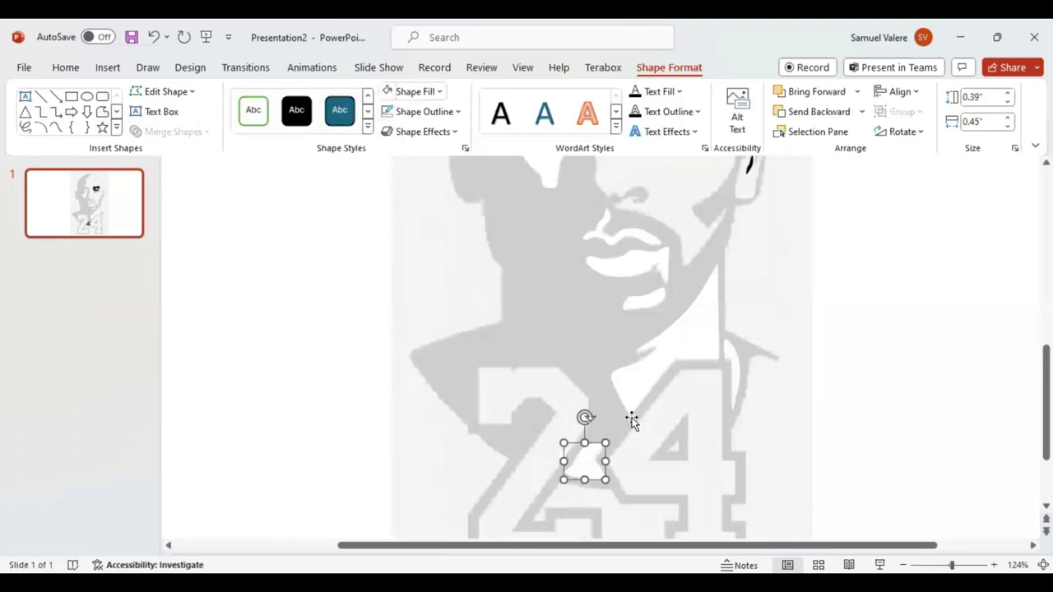
click(945, 563)
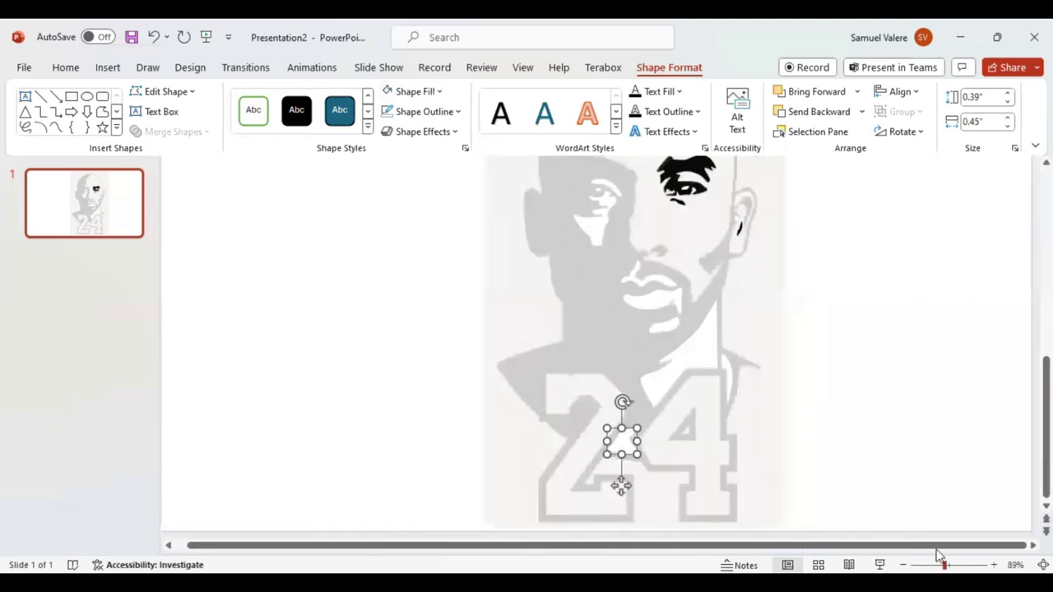
scroll(795, 494, down, 2)
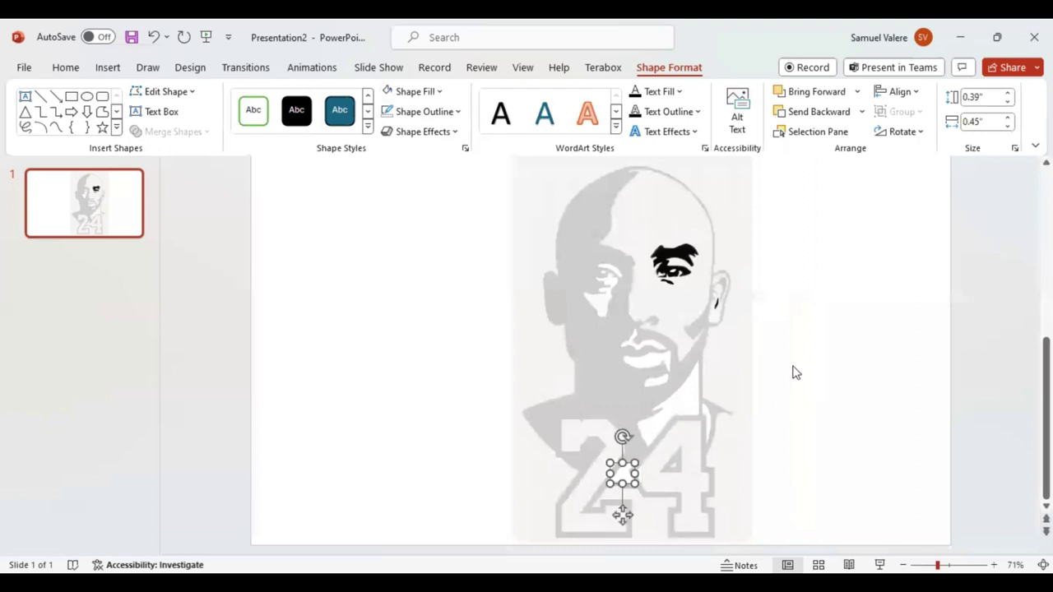
Freehand-trace around the head, ears and shoulders with the Scribble tool.
click(56, 127)
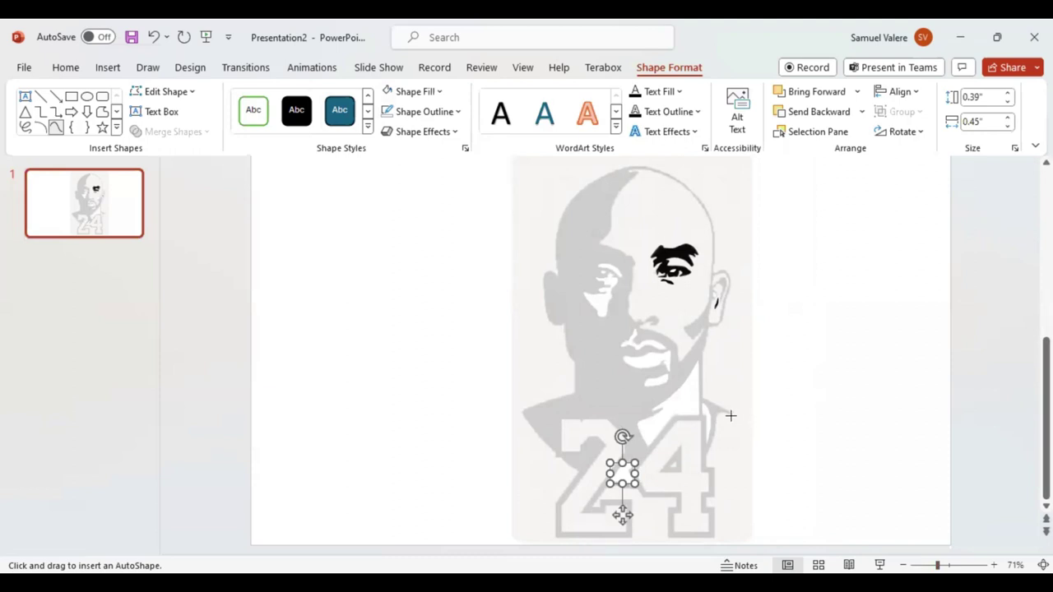
key(Delete)
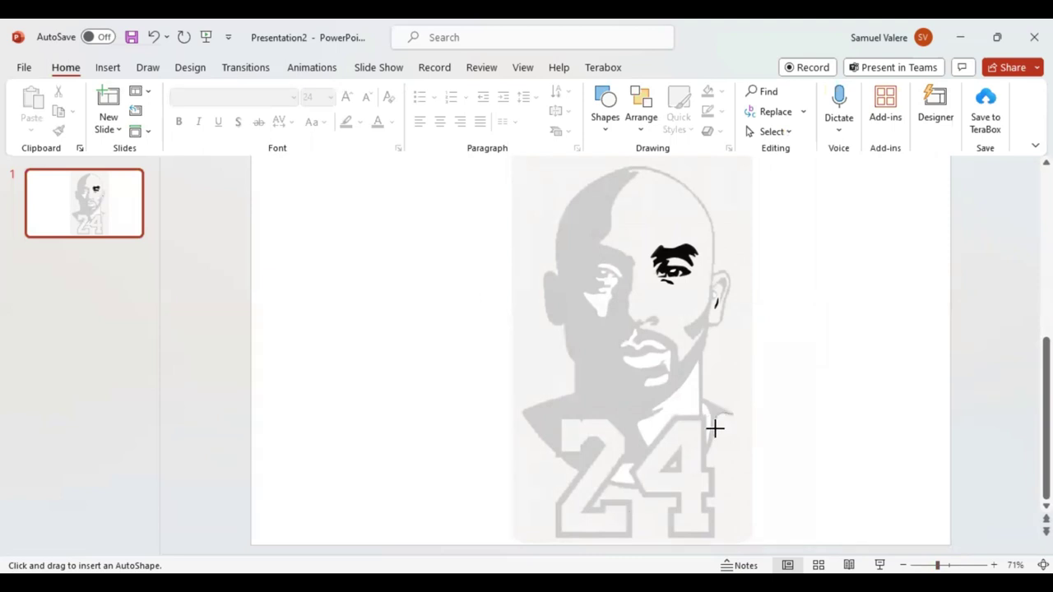
mouse_move(707, 451)
mouse_down()
mouse_move(676, 485)
mouse_move(631, 490)
mouse_move(553, 450)
mouse_up()
mouse_move(553, 450)
mouse_down()
mouse_move(522, 412)
mouse_move(572, 393)
mouse_move(576, 371)
mouse_move(564, 322)
mouse_move(543, 305)
mouse_move(548, 268)
mouse_up()
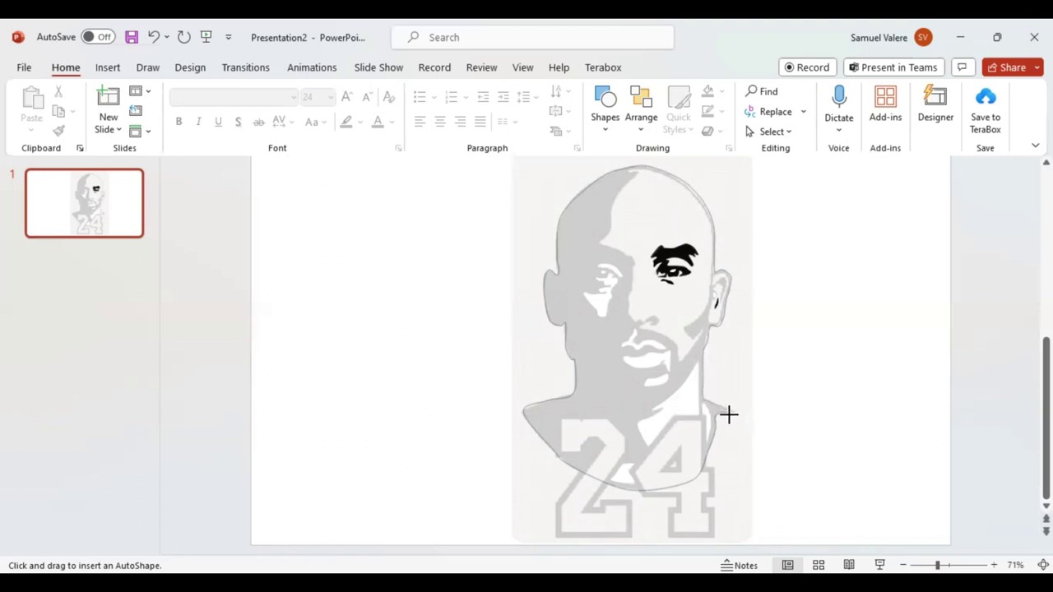
Close the head silhouette and move the faded reference photo into the slide's top-right corner.
double_click(728, 413)
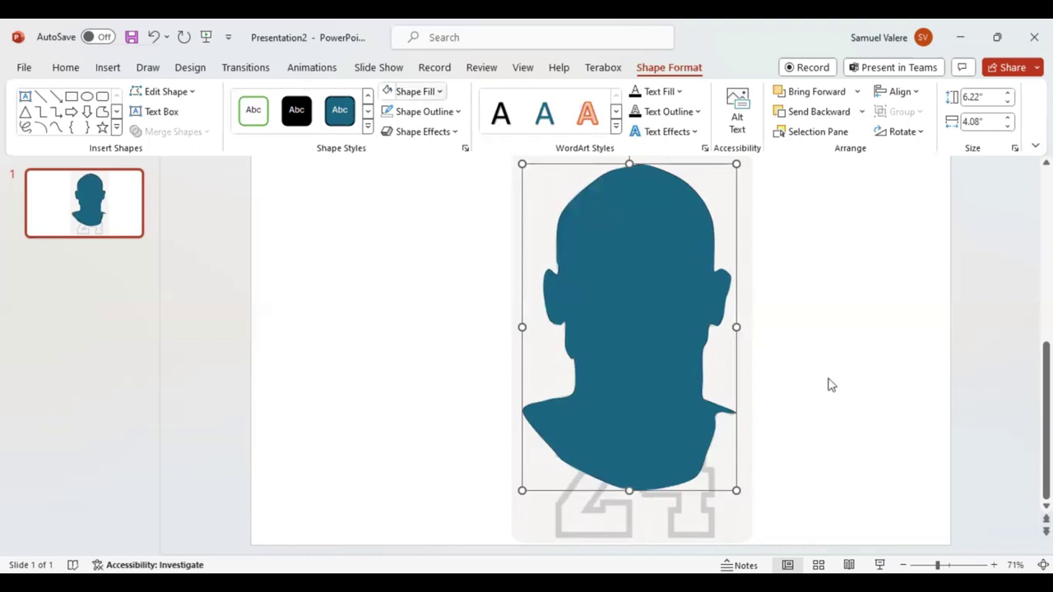
key(Delete)
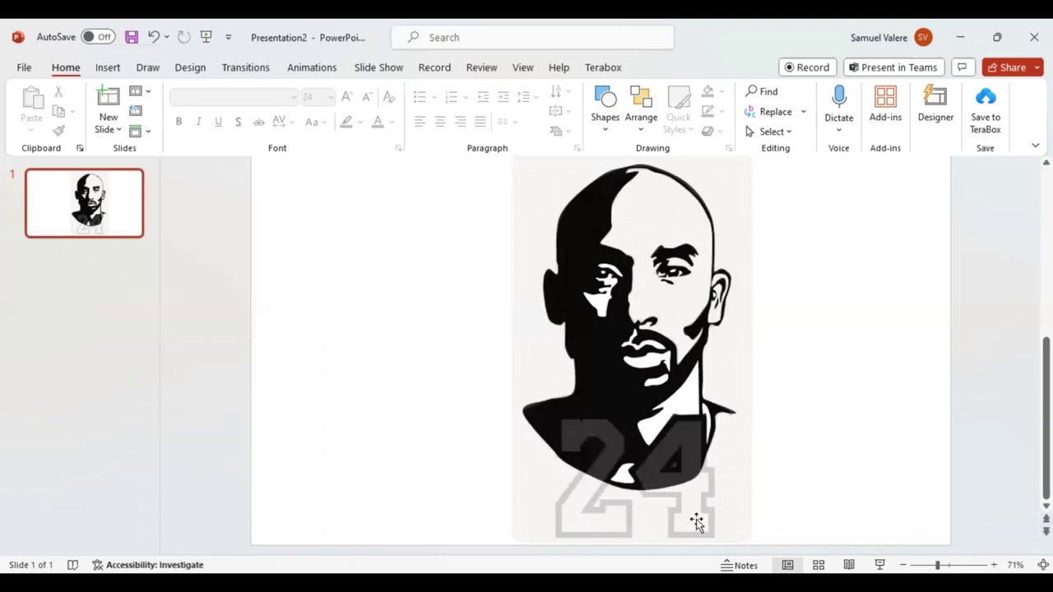
click(544, 548)
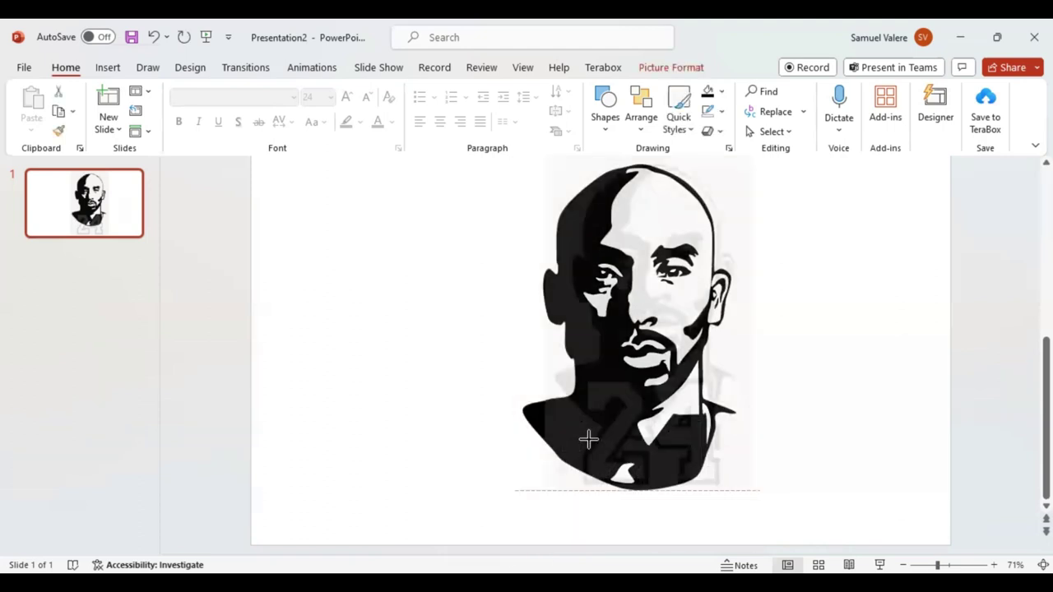
mouse_move(588, 436)
mouse_down()
mouse_move(750, 249)
mouse_move(736, 186)
mouse_move(922, 201)
mouse_up()
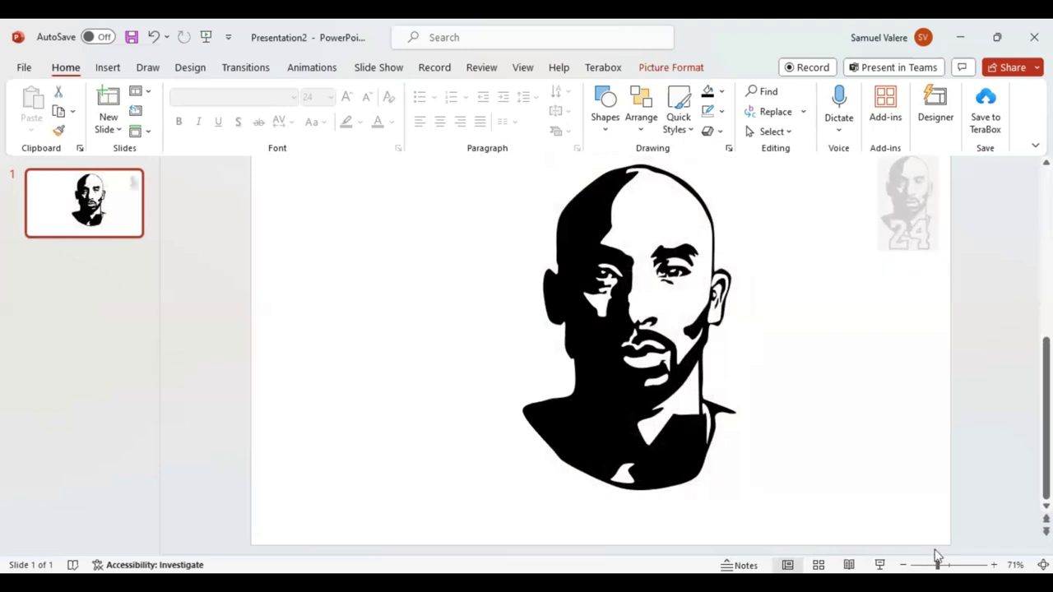
drag(937, 565, 933, 565)
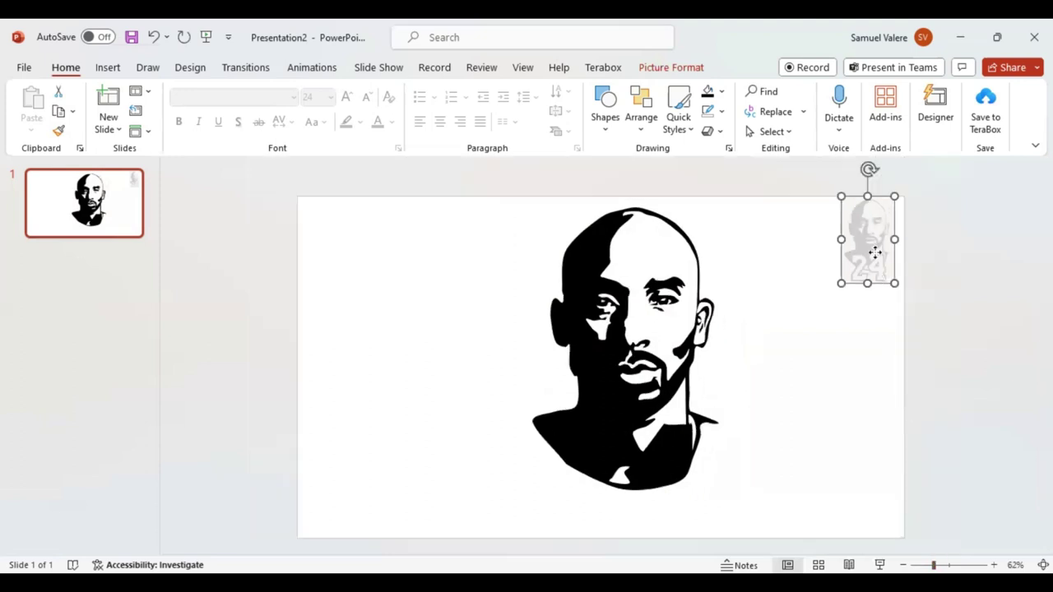
drag(875, 252, 880, 241)
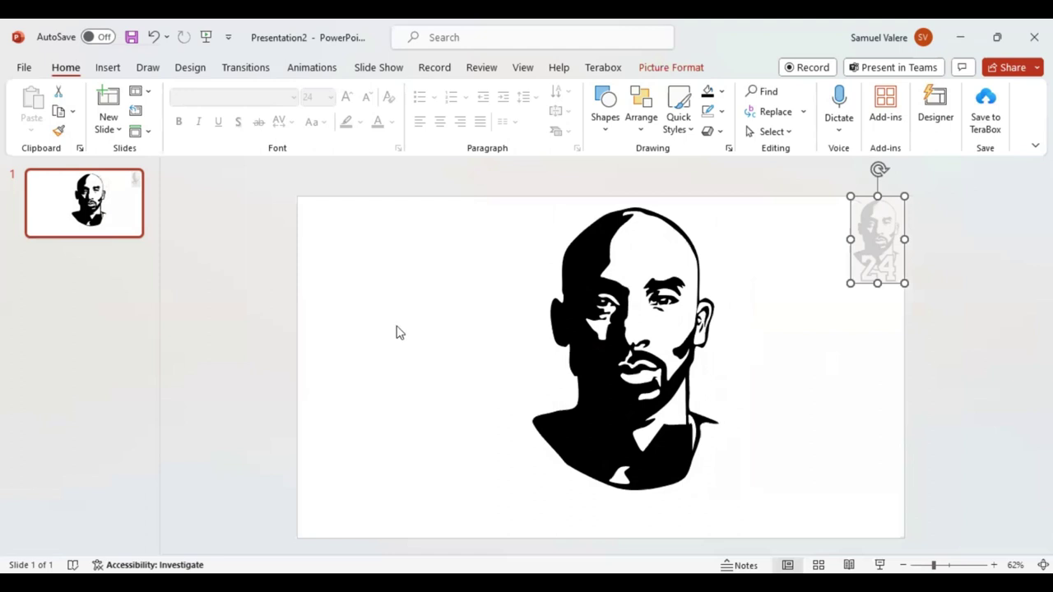
Draw a text box below the portrait and type 24 into it.
click(108, 67)
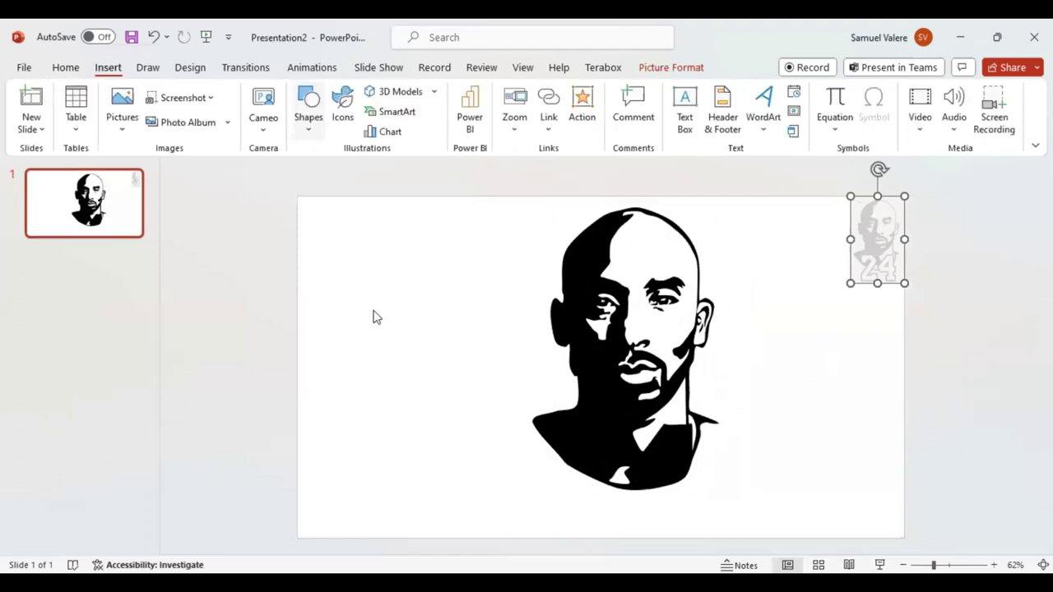
click(309, 107)
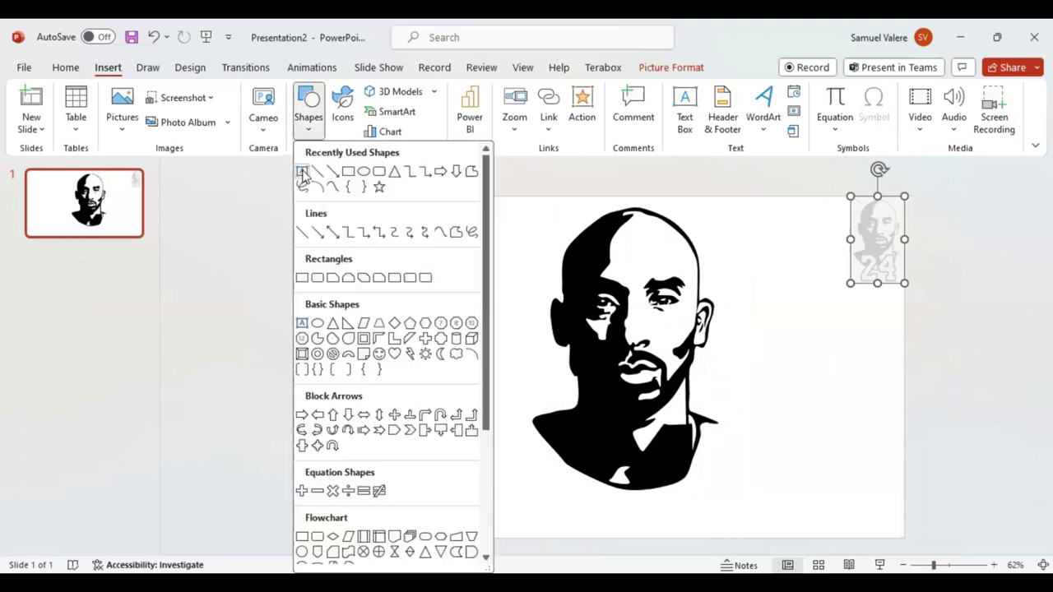
click(302, 173)
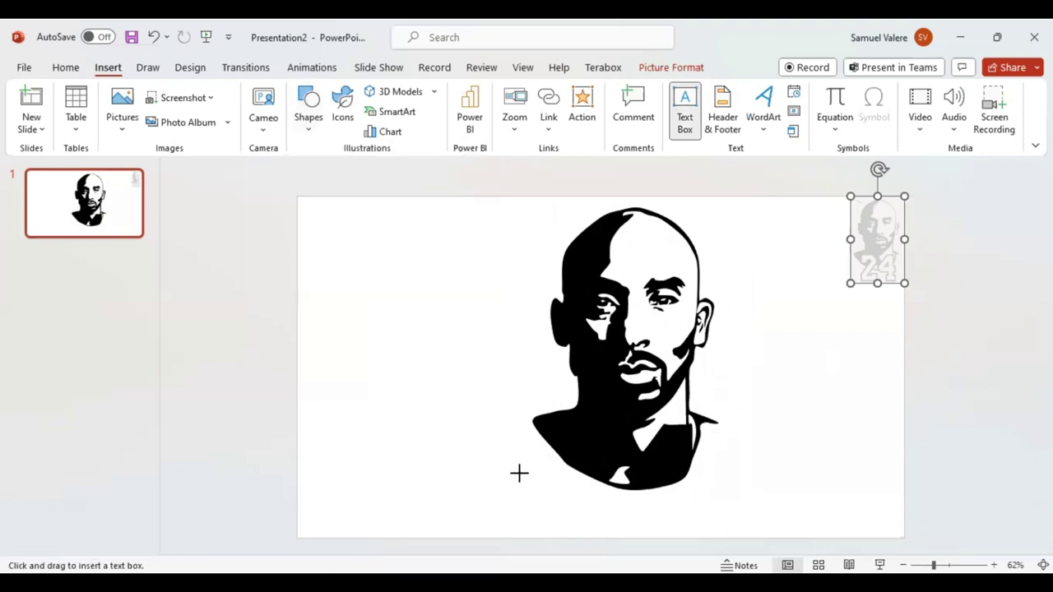
drag(460, 459, 580, 530)
text(24)
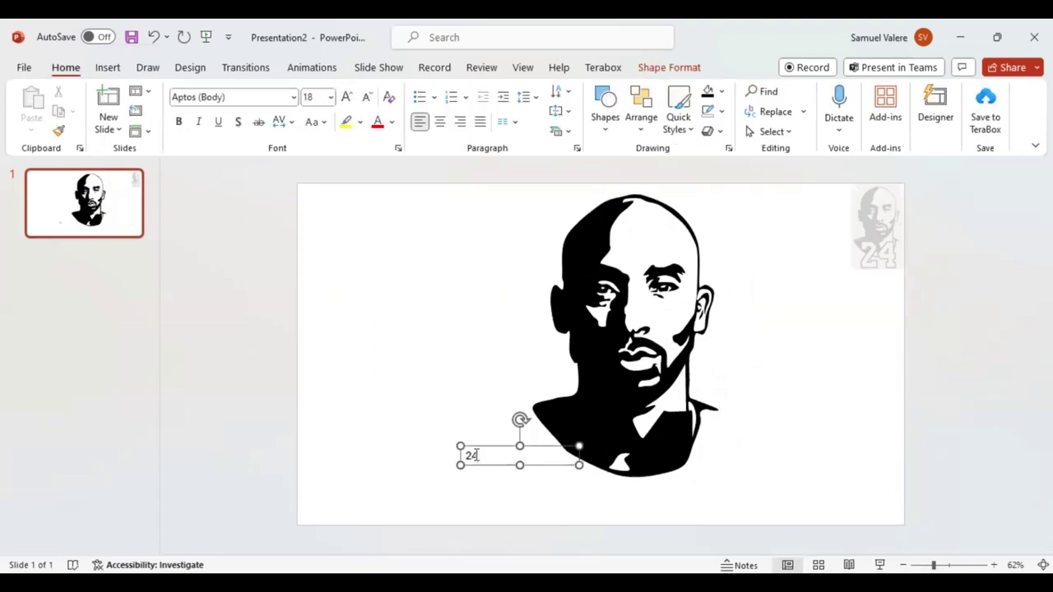
Set the 24 text to the Algerian font at size 239.
double_click(477, 455)
mouse_move(541, 405)
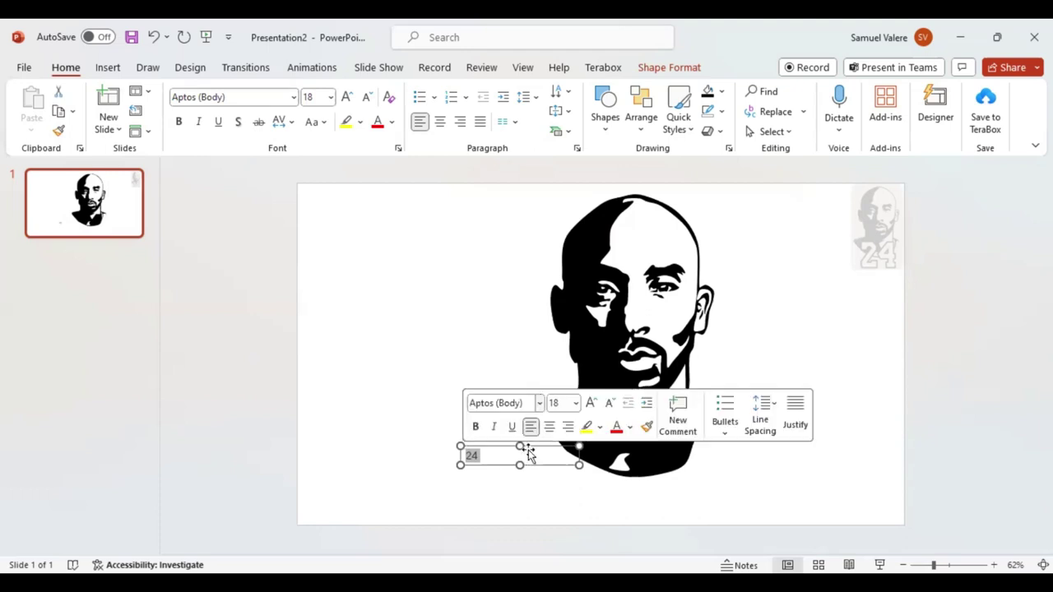
text(Algerian)
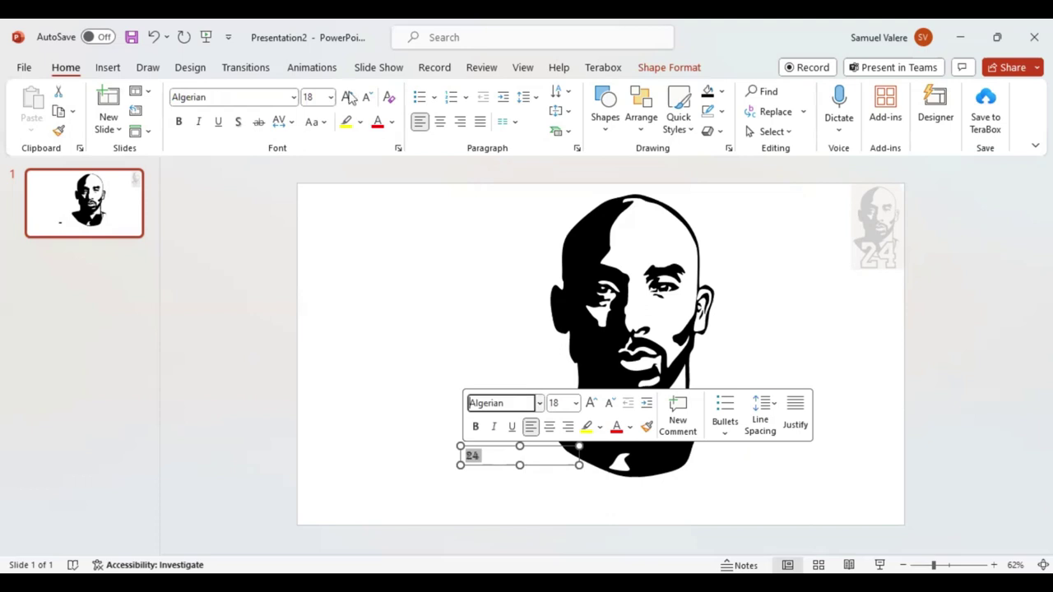
click(349, 97)
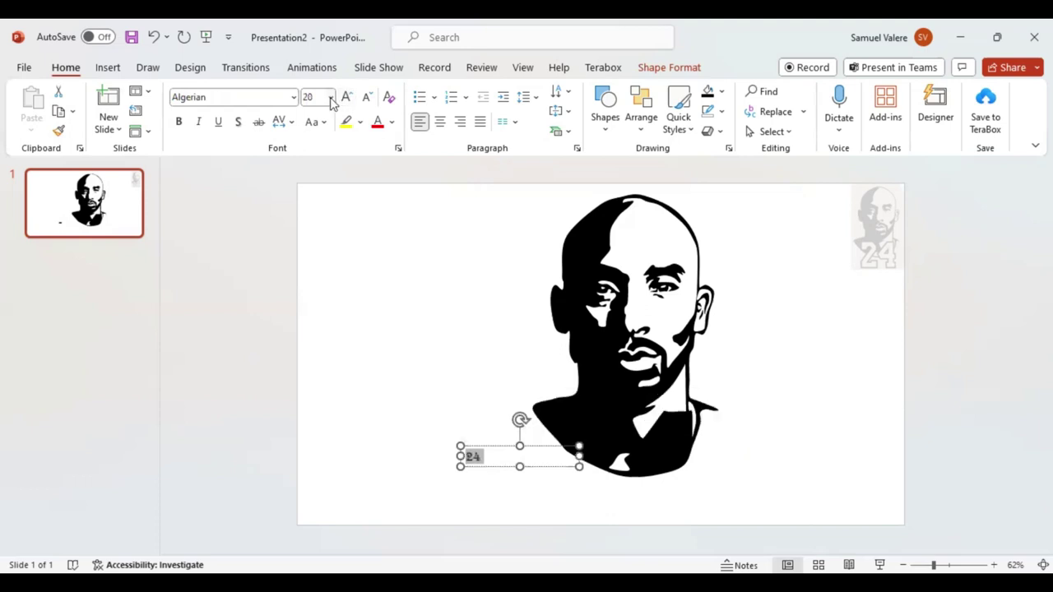
click(331, 97)
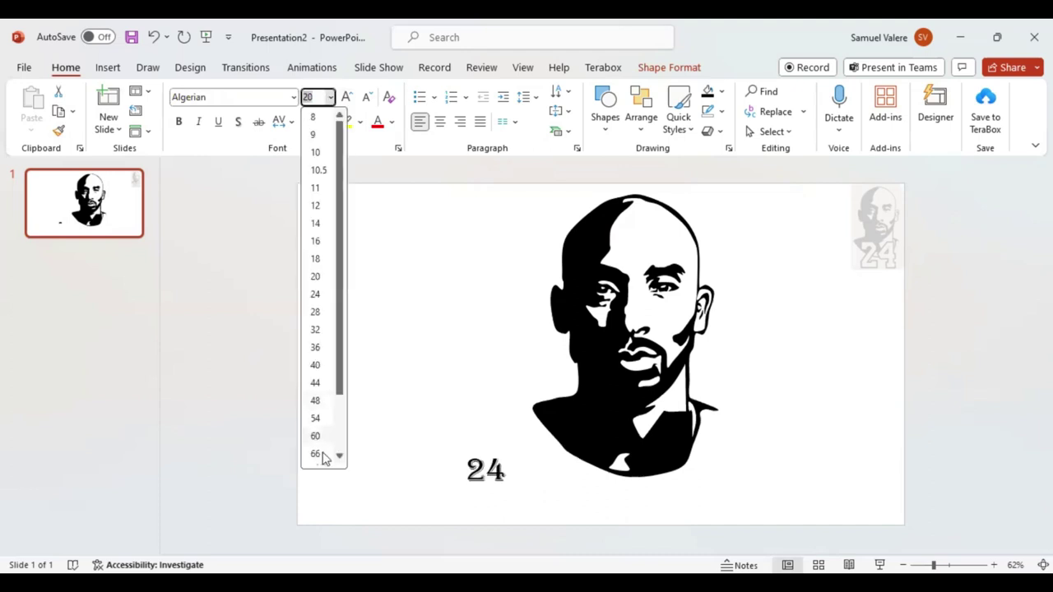
click(339, 457)
click(339, 457)
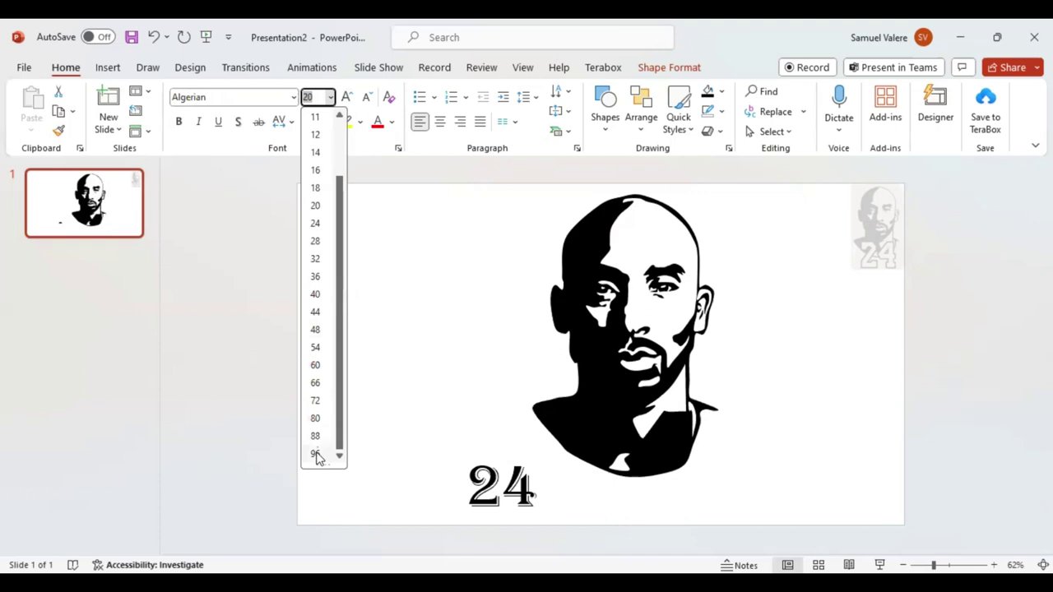
click(316, 458)
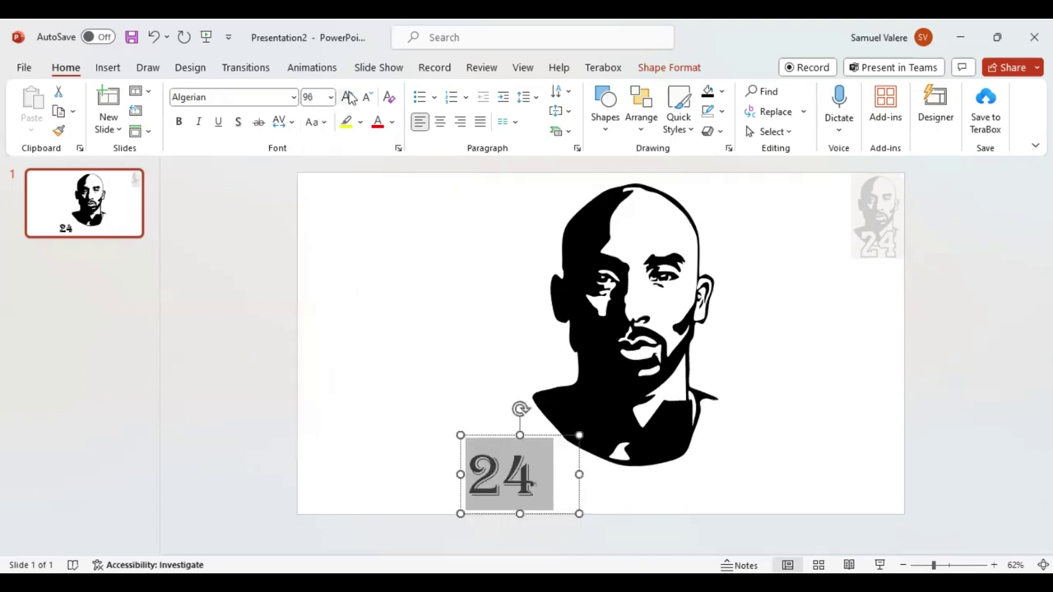
text(239)
key(Return)
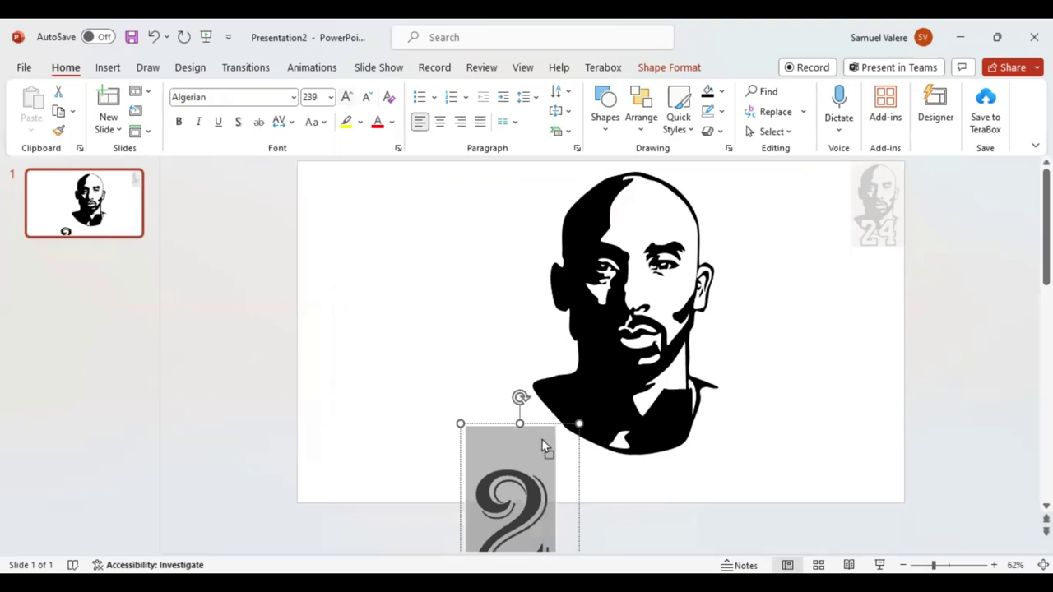
Widen the 24 box so both digits fit on one line, and give it No Fill.
scroll(559, 445, down, 3)
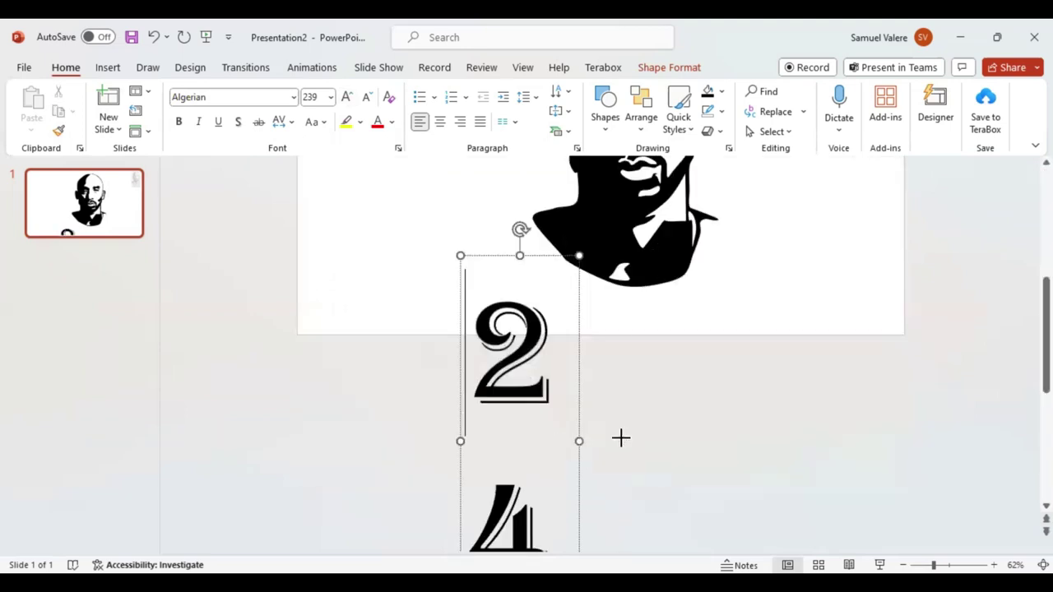
click(620, 438)
drag(669, 433, 698, 379)
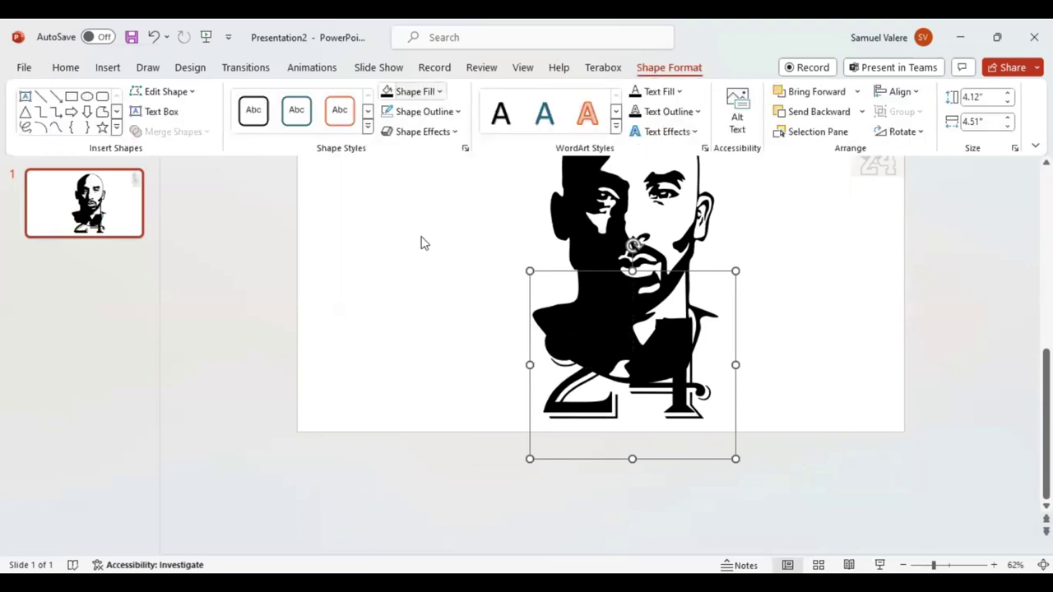
click(441, 91)
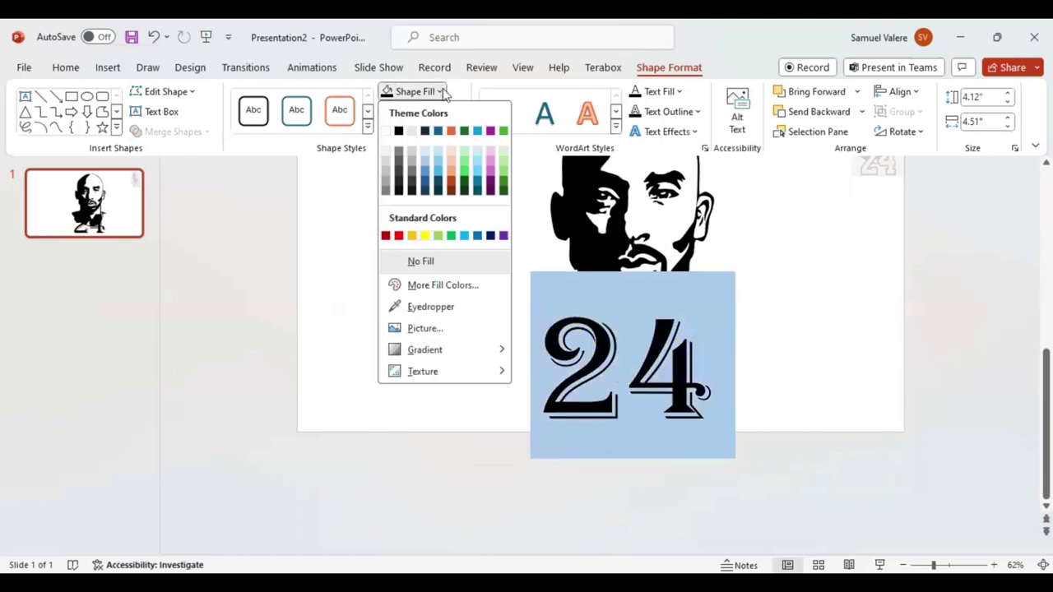
click(420, 260)
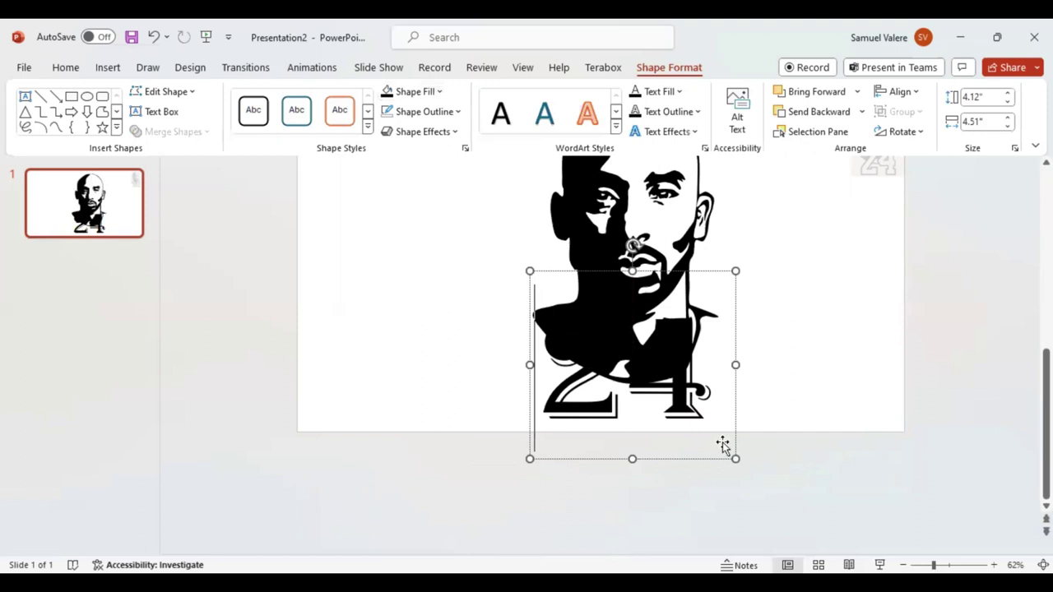
key(Escape)
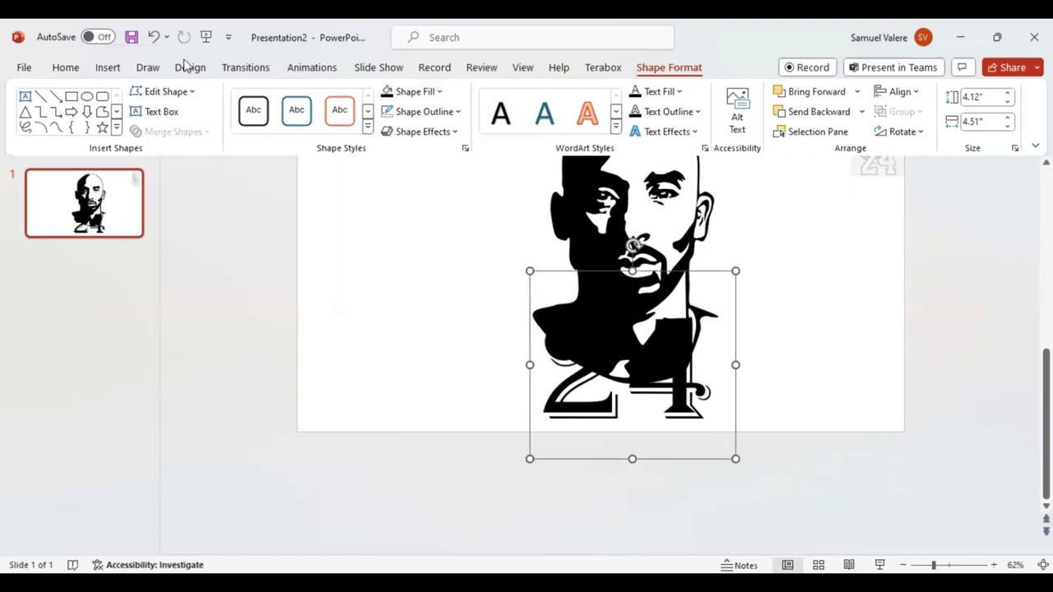
Make the '24' text yellow and nudge its text box up onto the portrait's chest.
click(66, 67)
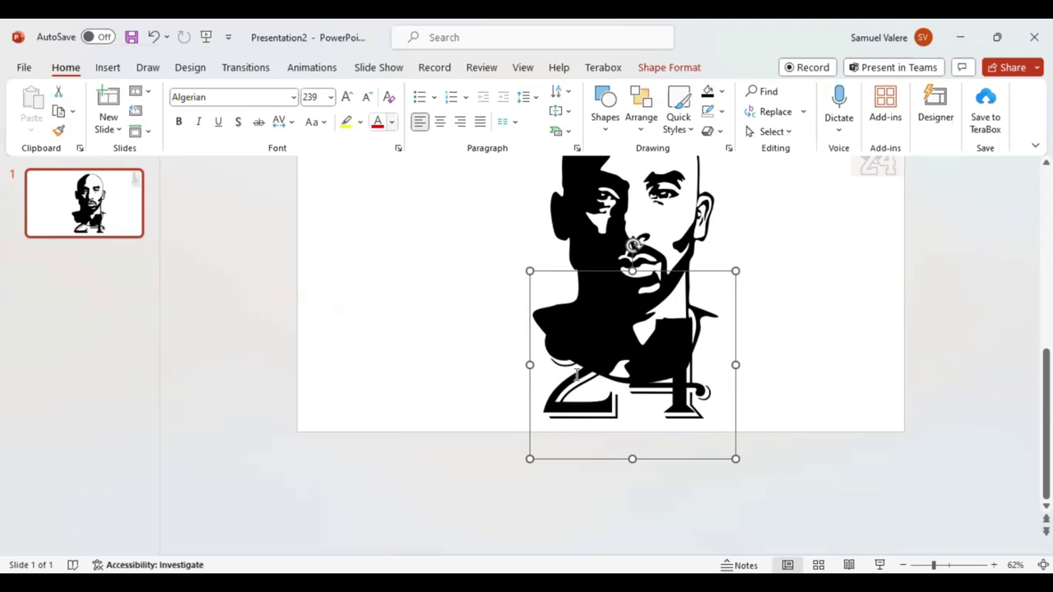
drag(627, 374, 714, 374)
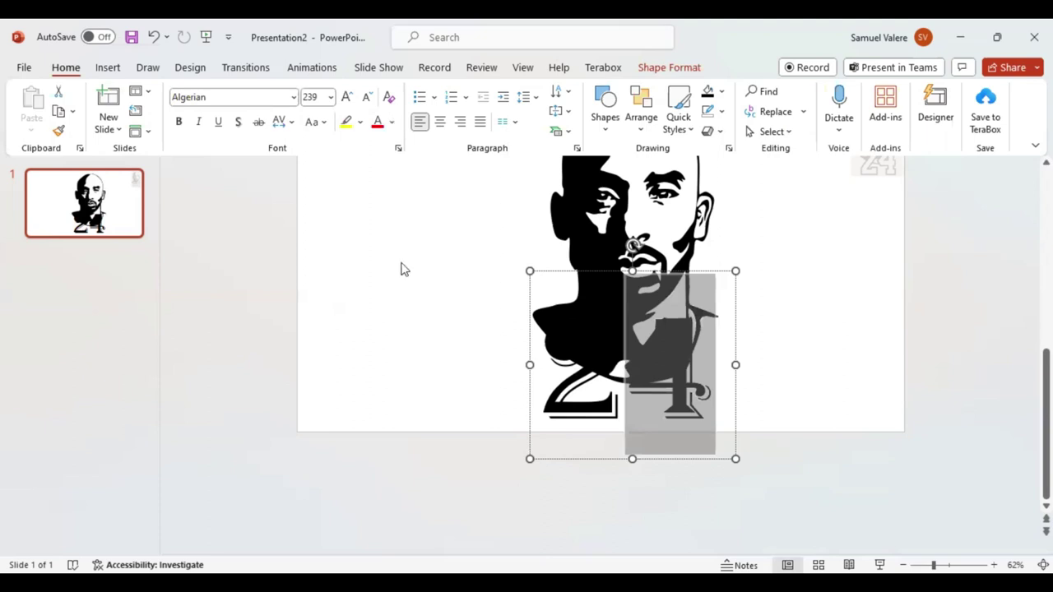
click(392, 122)
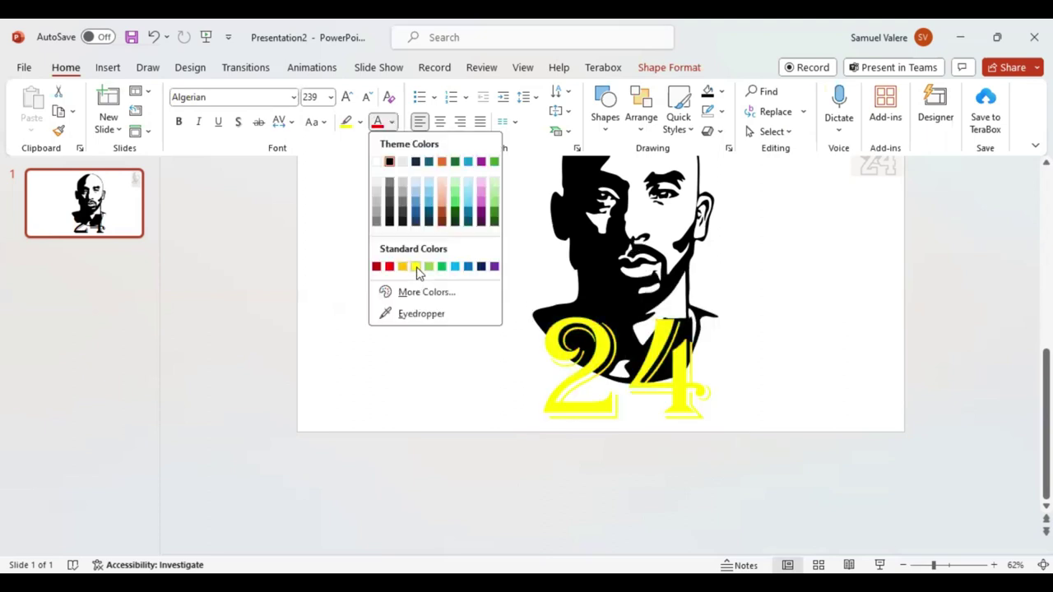
click(416, 266)
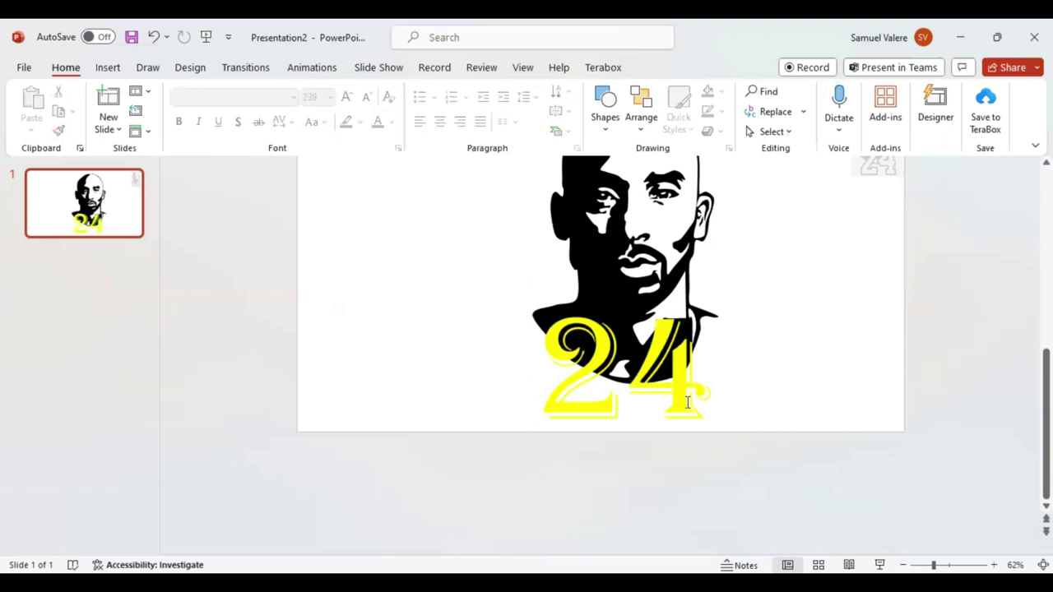
click(690, 459)
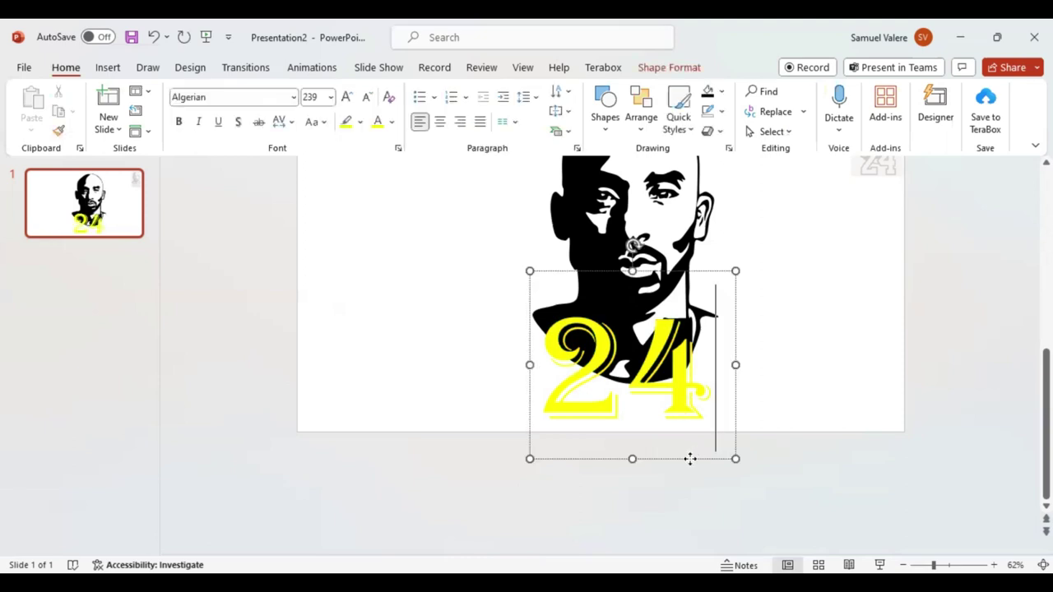
mouse_move(690, 459)
mouse_down()
mouse_move(691, 443)
mouse_move(694, 452)
mouse_up()
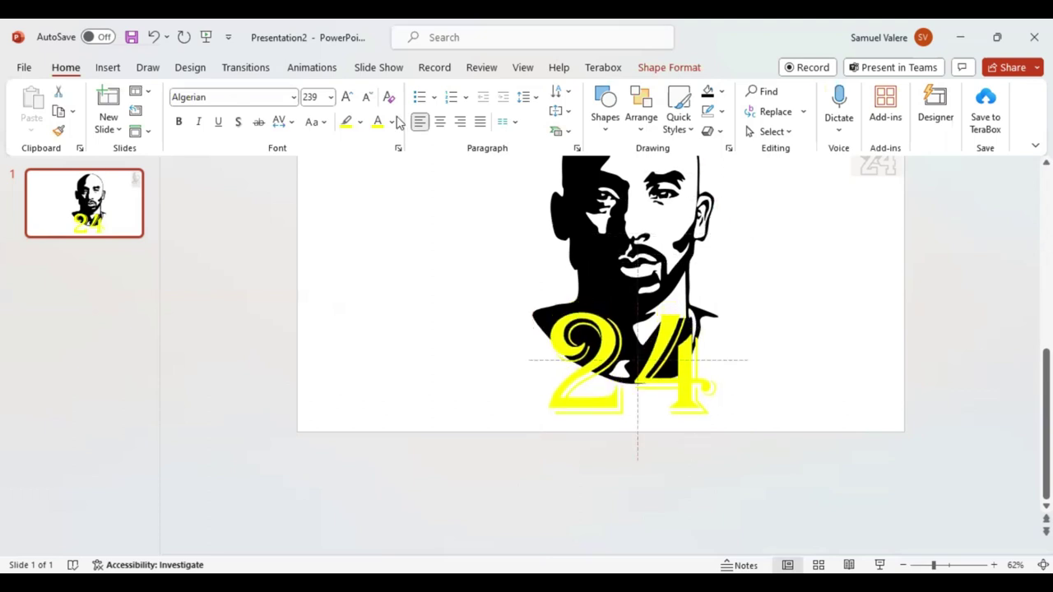